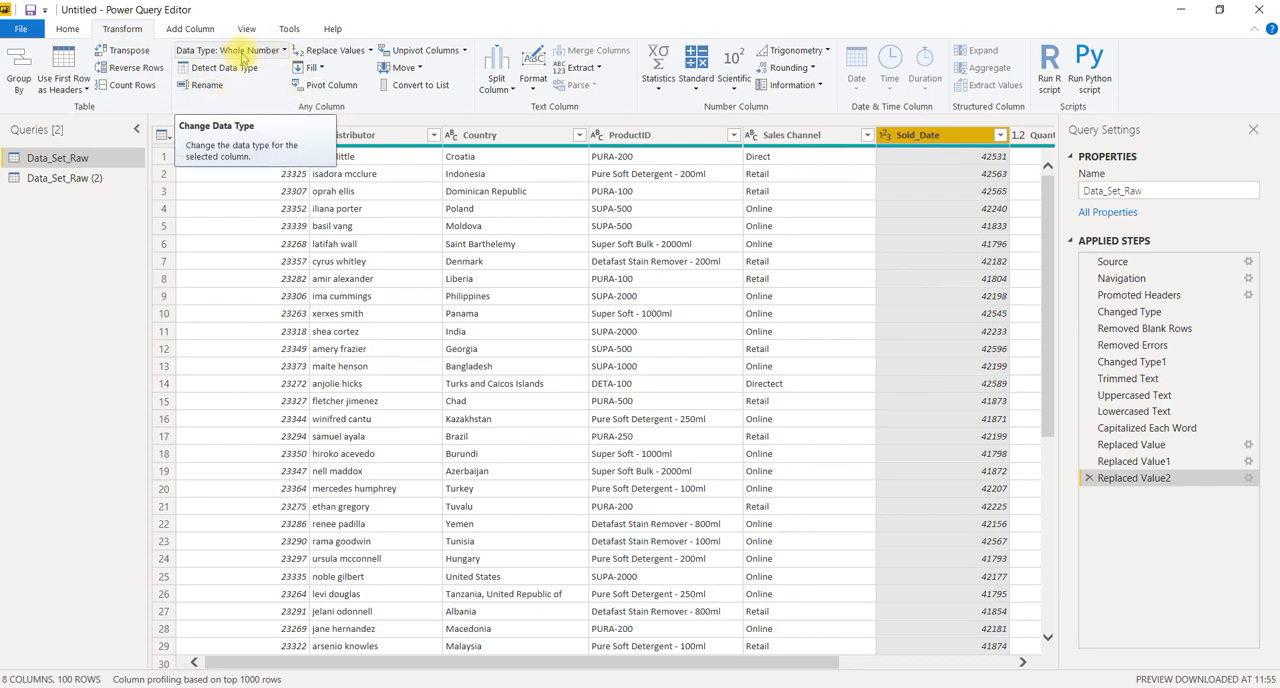
# Change the data type of the Sold_Date column to Date
pyautogui.click(251, 57)
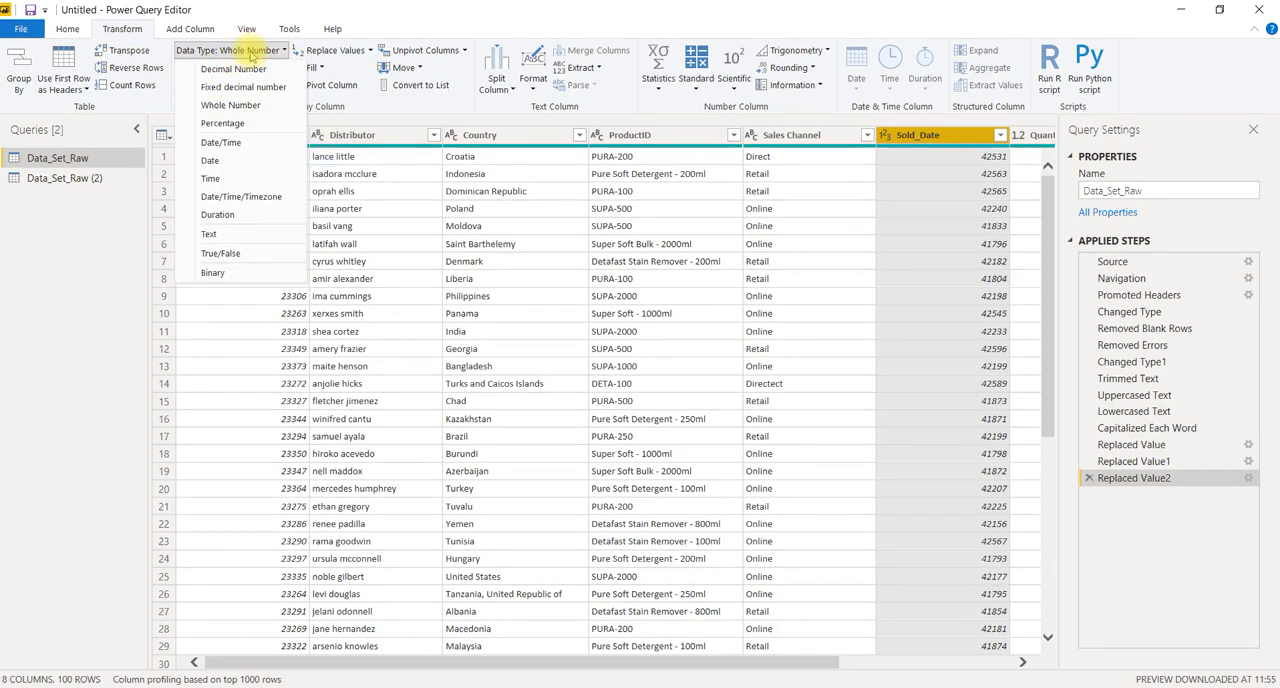
pyautogui.click(221, 164)
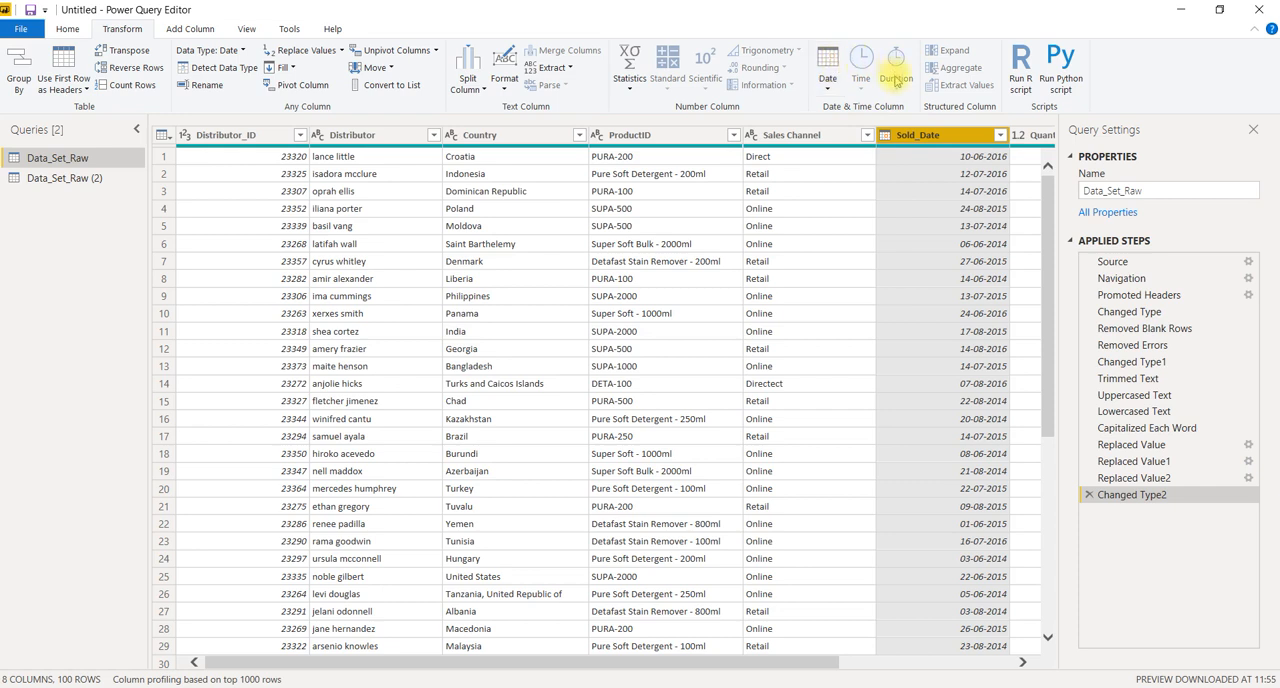
# Try extracting only the year from the Sold_Date column, and remove that transformation from the applied steps
pyautogui.click(829, 88)
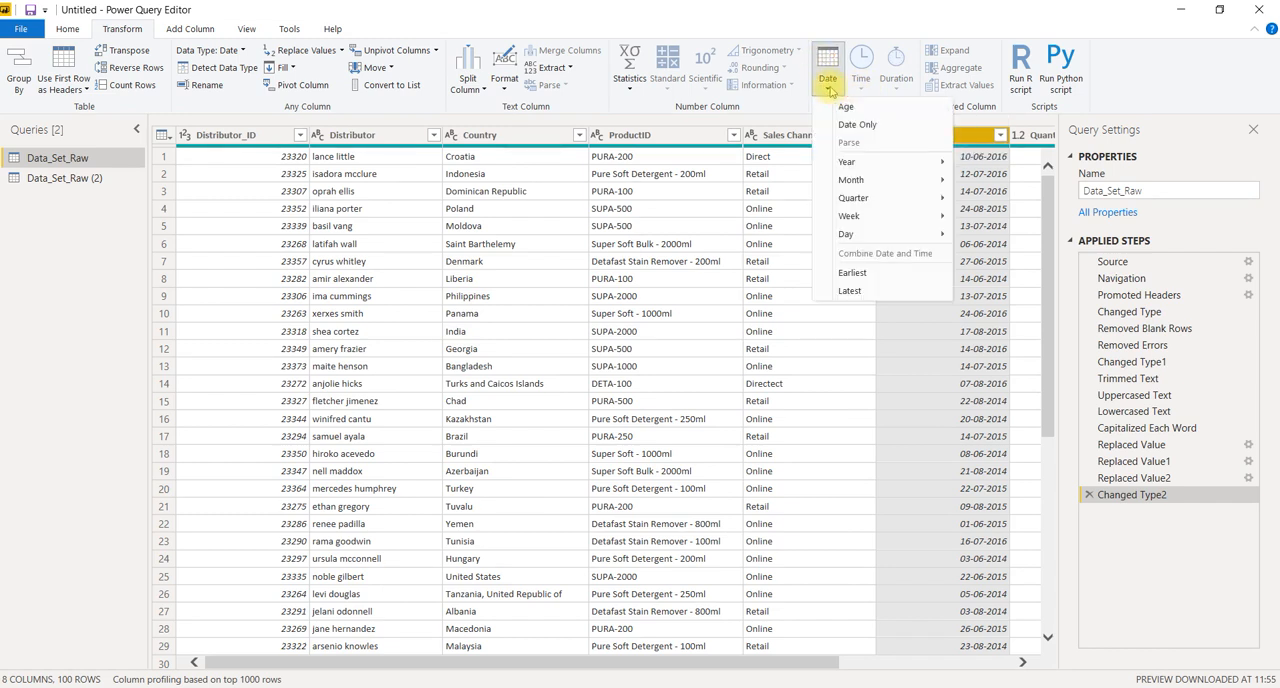
pyautogui.moveTo(860, 165)
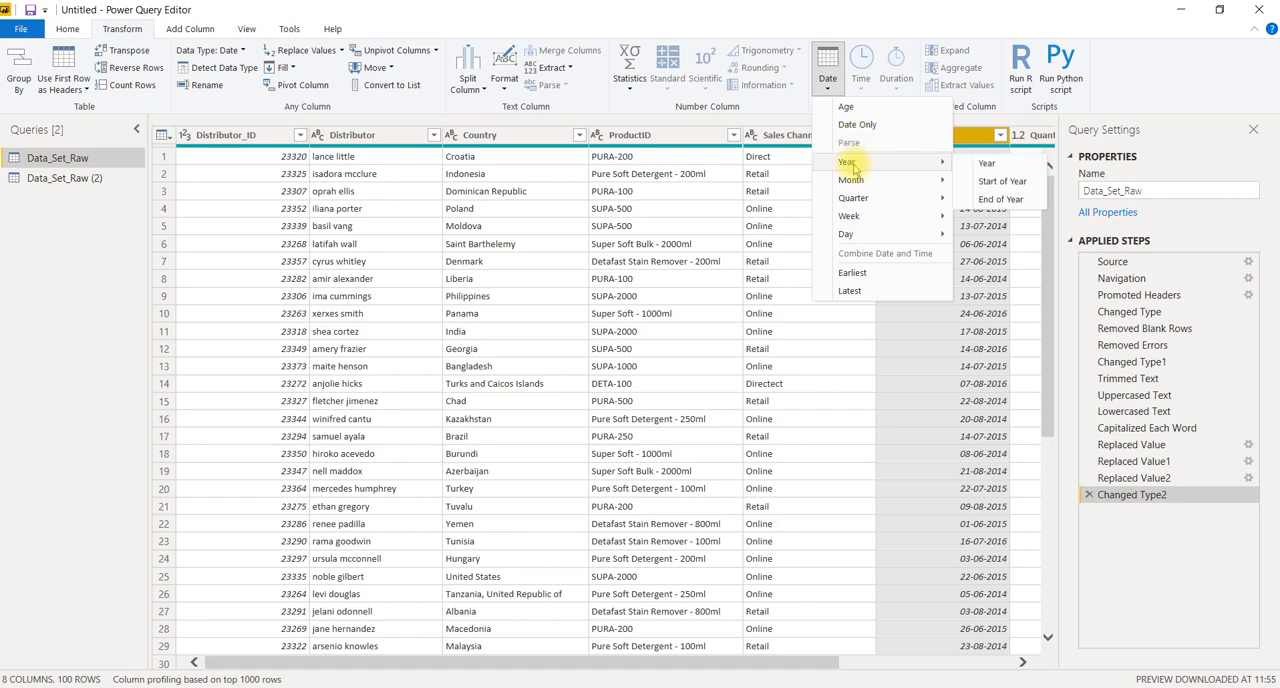
pyautogui.click(853, 166)
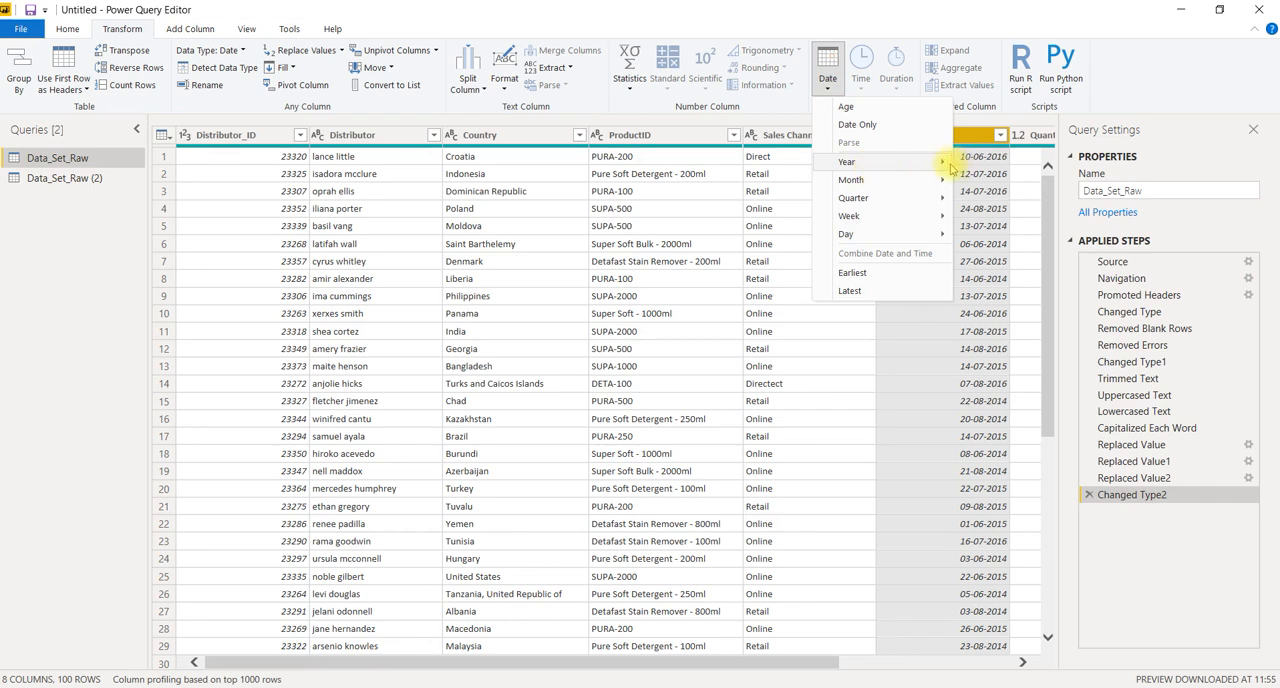
pyautogui.click(993, 254)
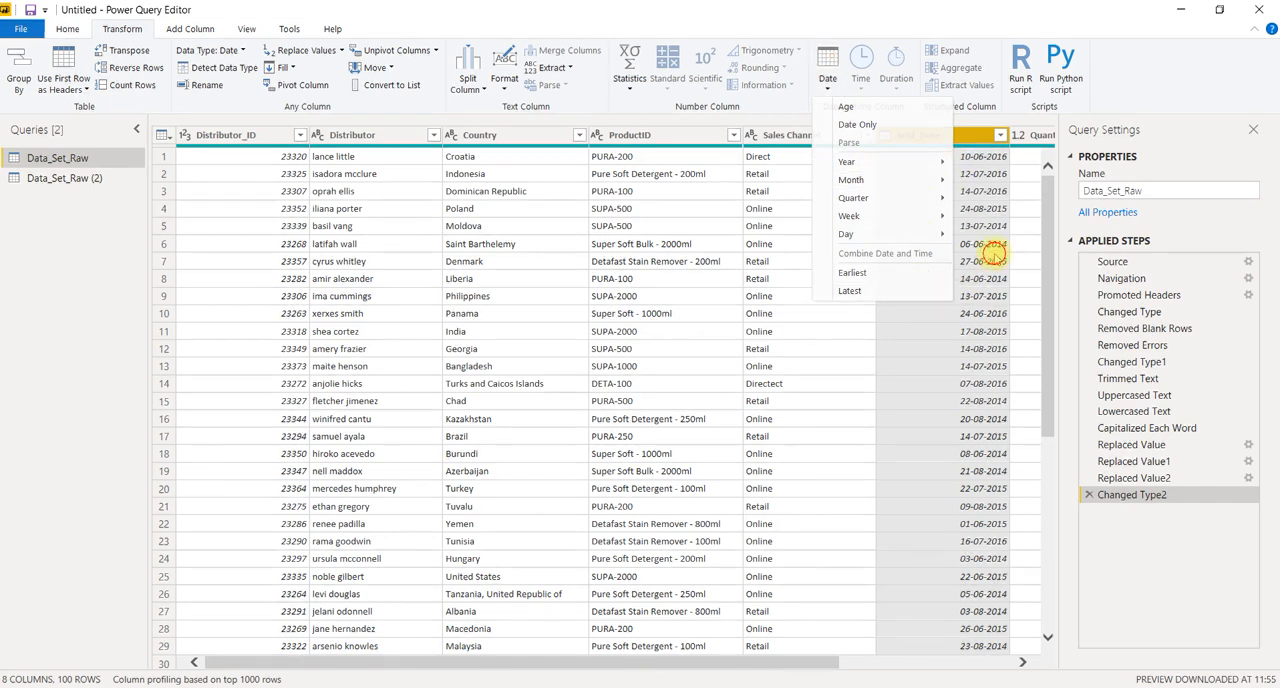
pyautogui.click(827, 84)
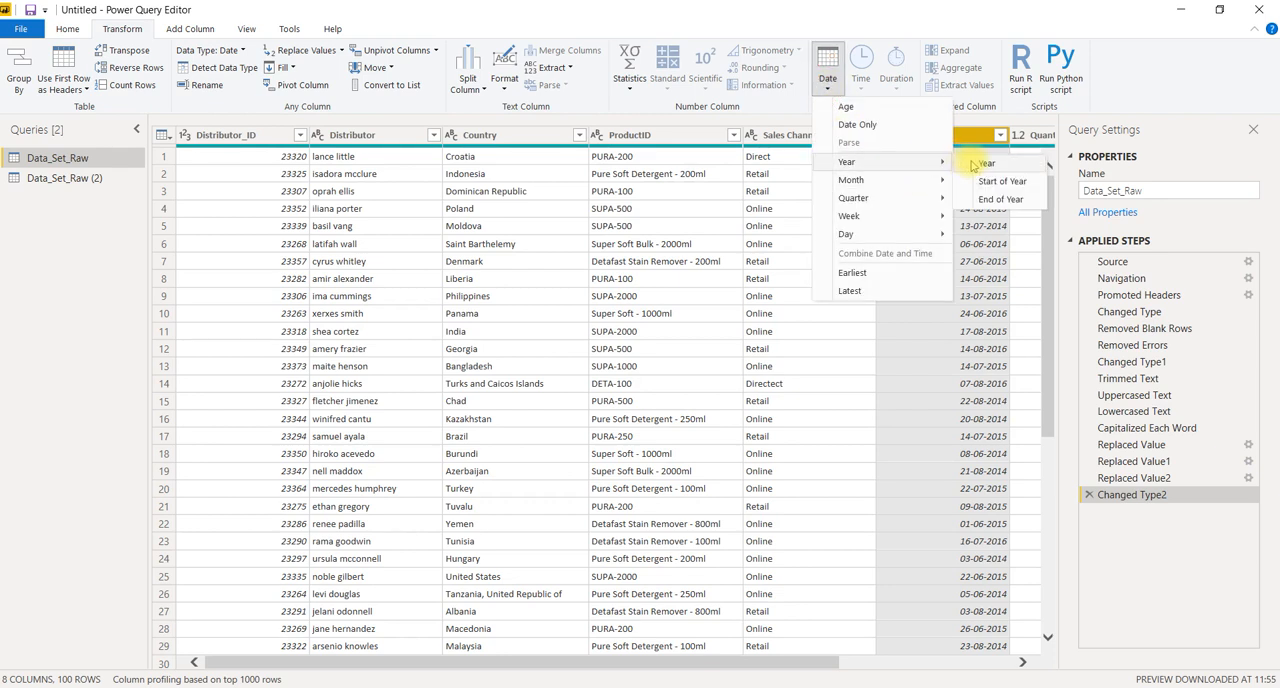
pyautogui.click(972, 165)
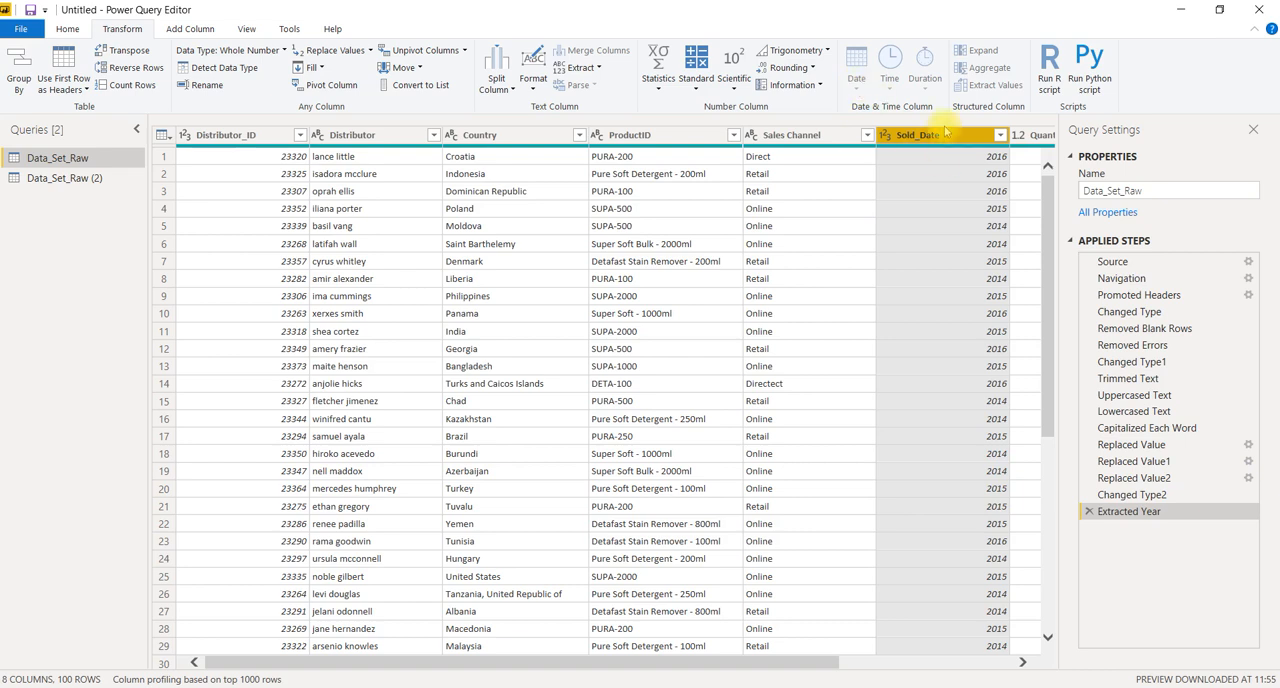
pyautogui.click(1088, 511)
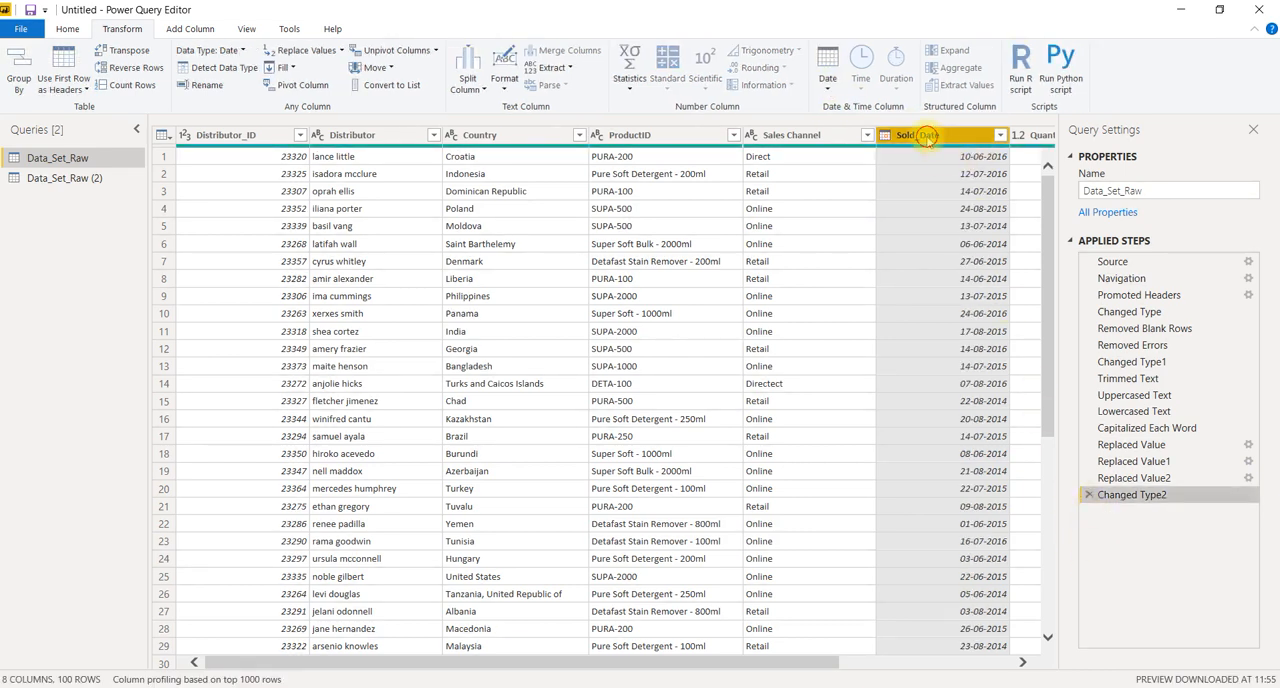
# Try converting the Sold_Date values to month numbers, and delete the extracted-month step from the query
pyautogui.click(827, 75)
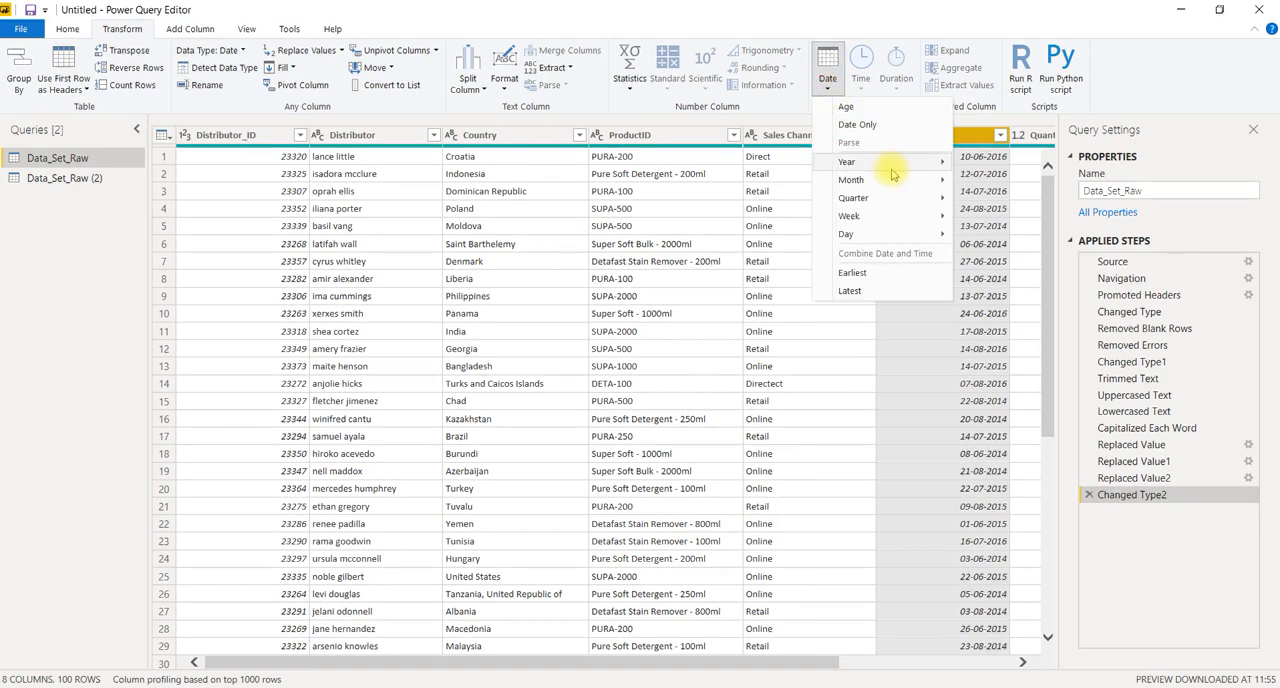
pyautogui.moveTo(896, 182)
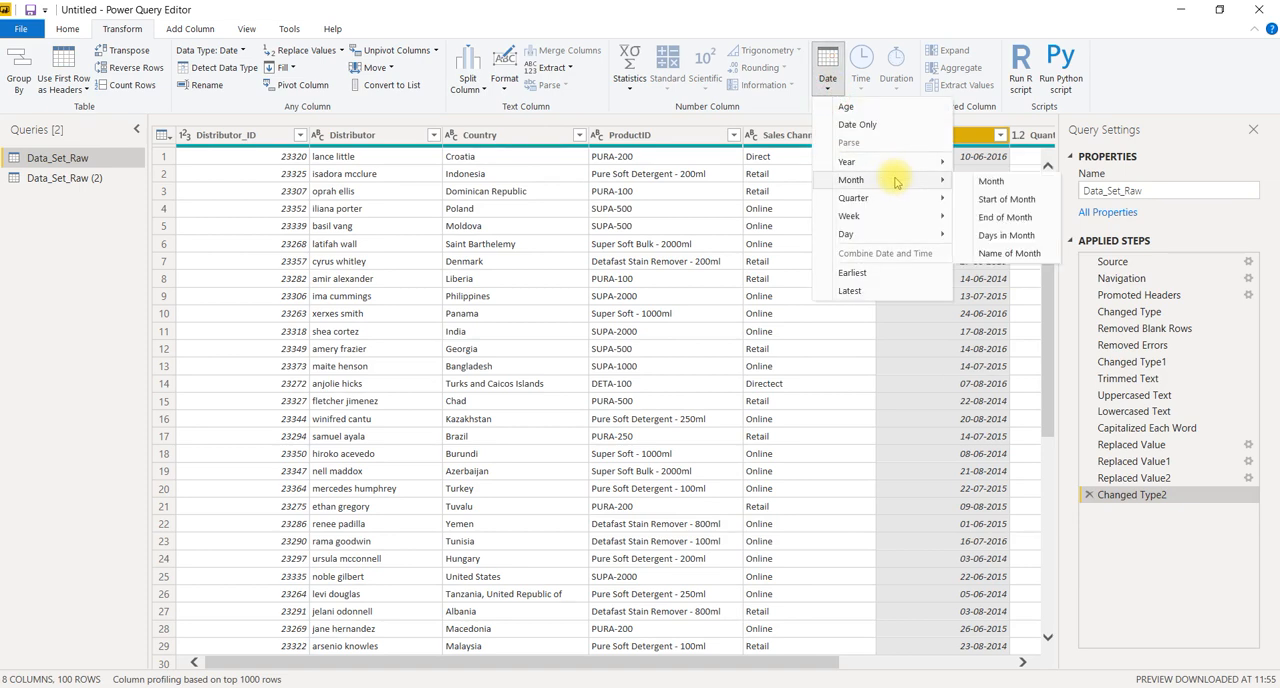
pyautogui.click(990, 182)
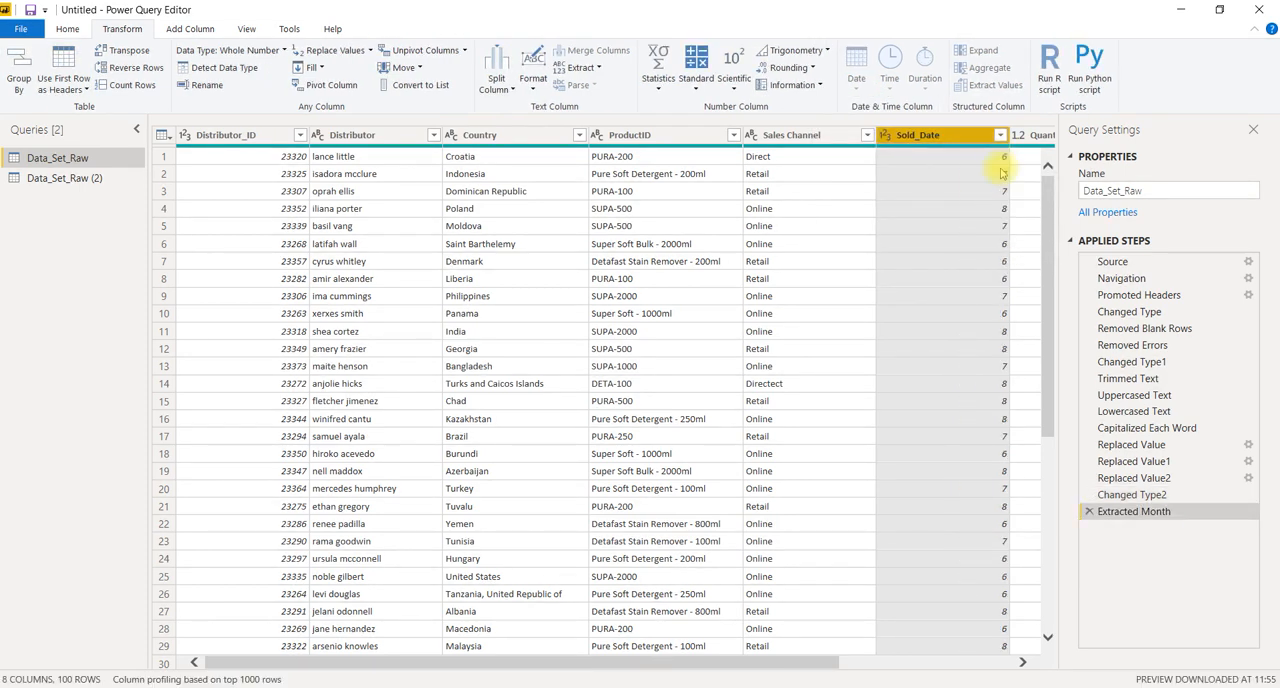
pyautogui.click(1090, 511)
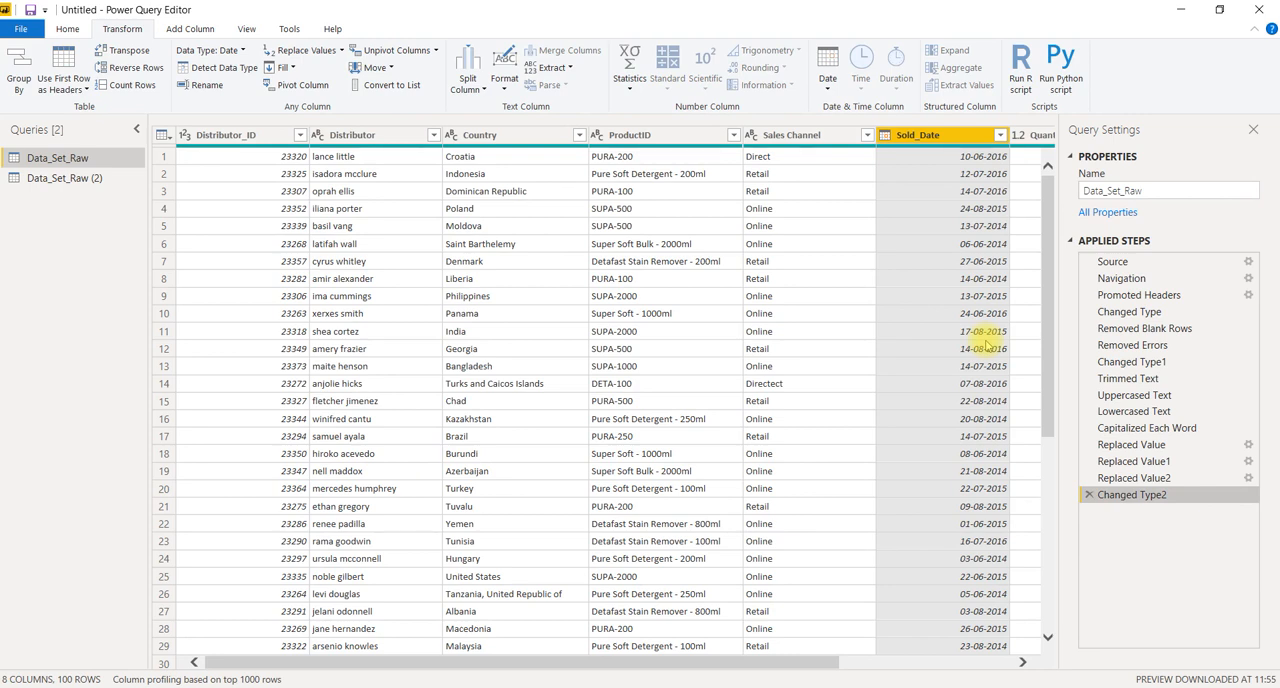
pyautogui.click(823, 90)
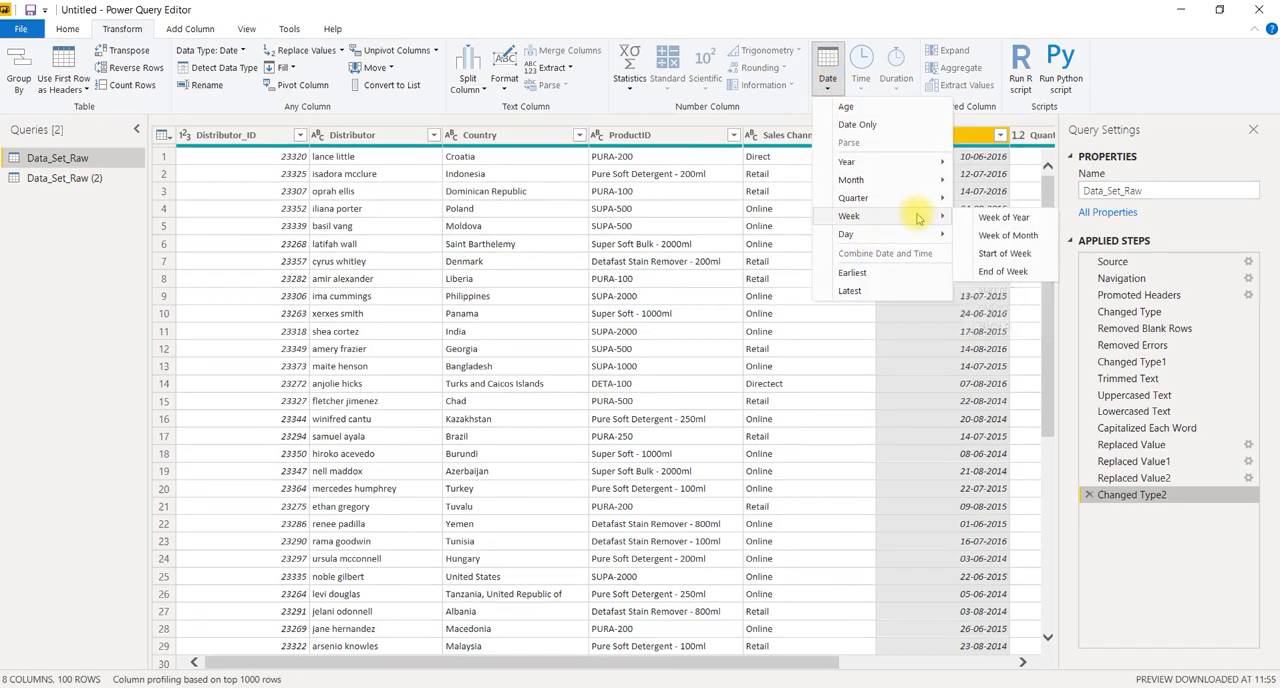
pyautogui.moveTo(913, 243)
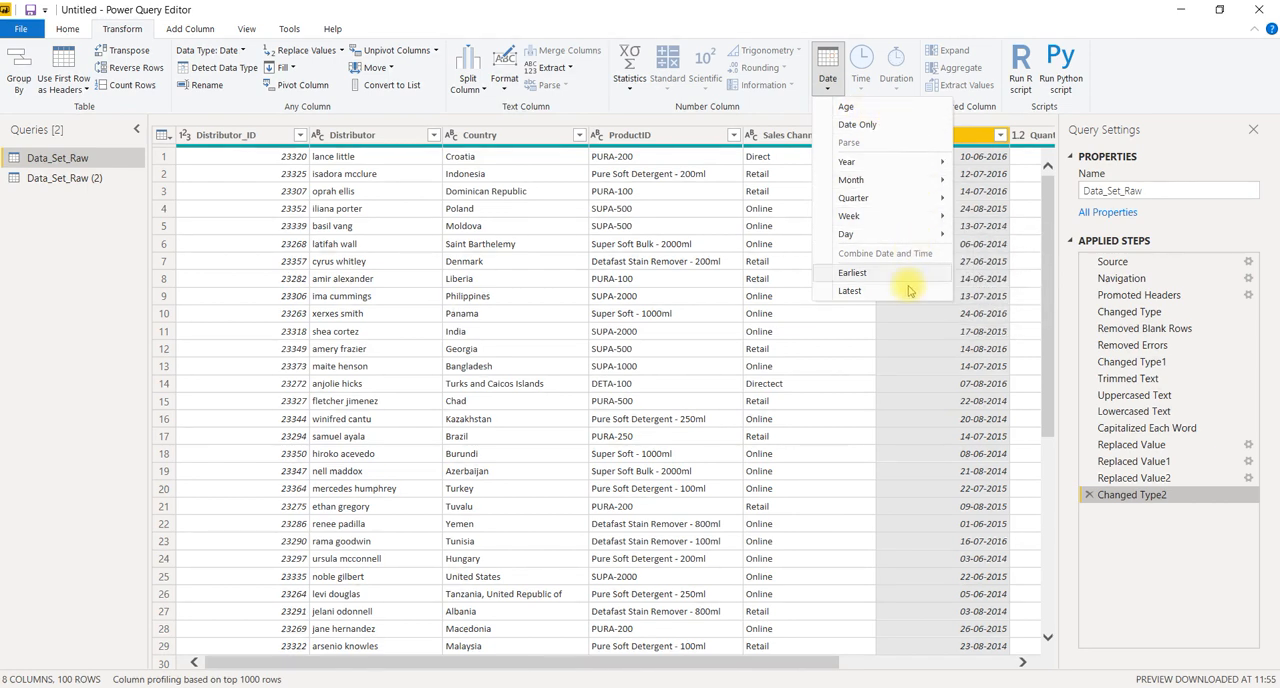
pyautogui.click(908, 340)
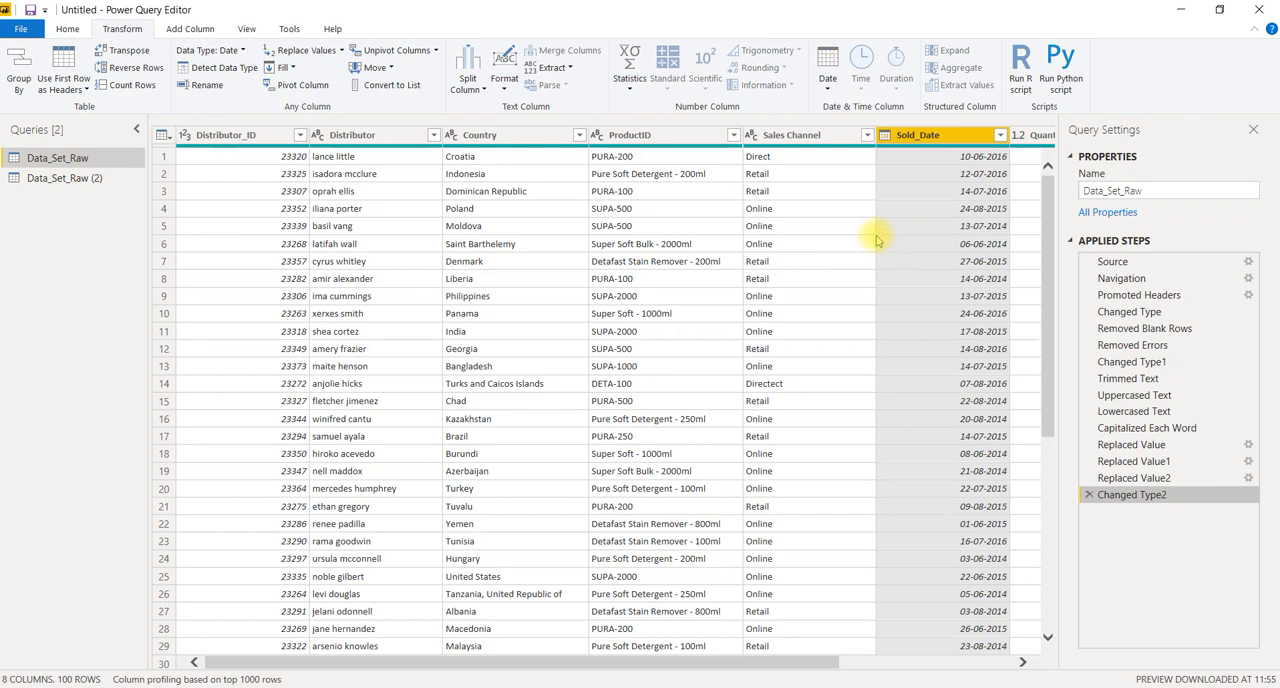
pyautogui.click(506, 88)
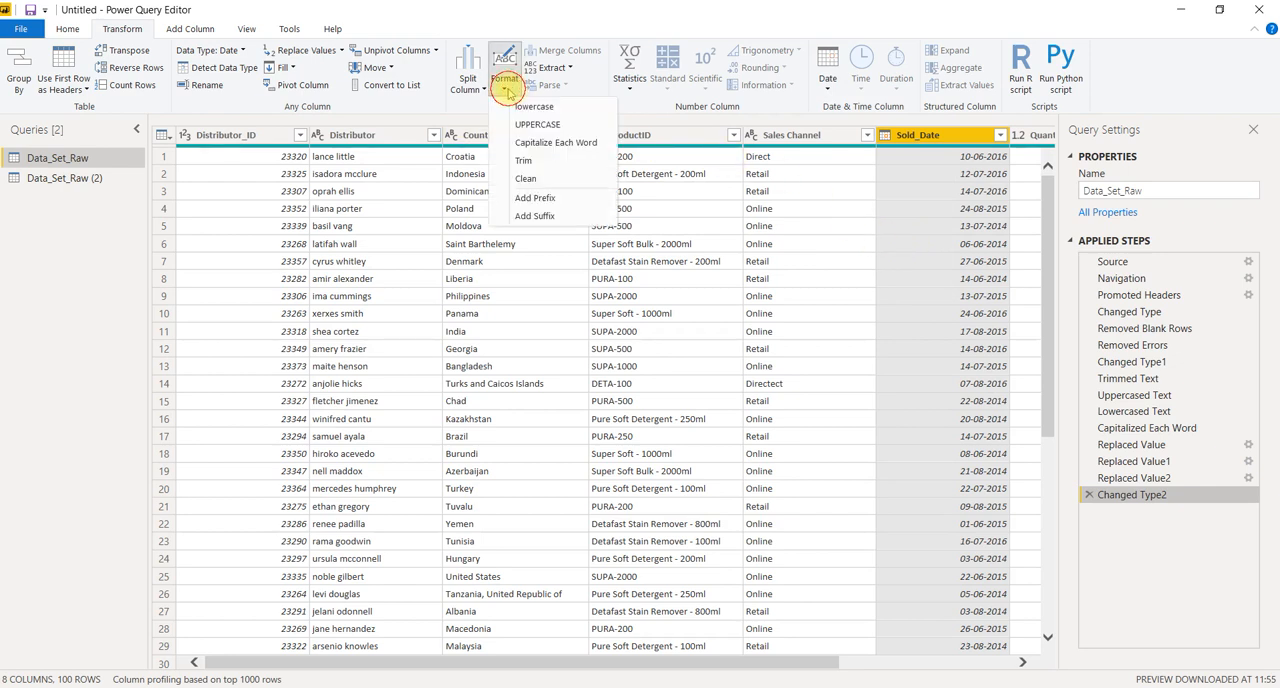
pyautogui.click(506, 88)
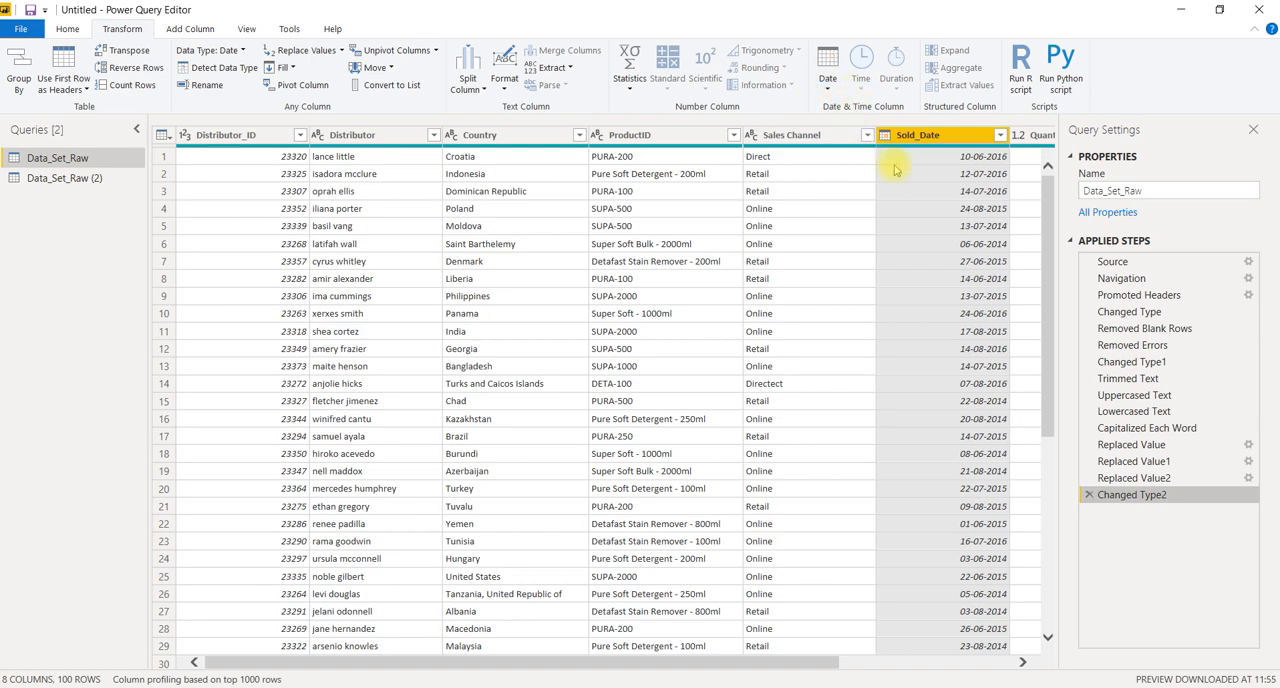
# Set the data type of the Price column to Decimal Number
pyautogui.hscroll(3, 900, 217)
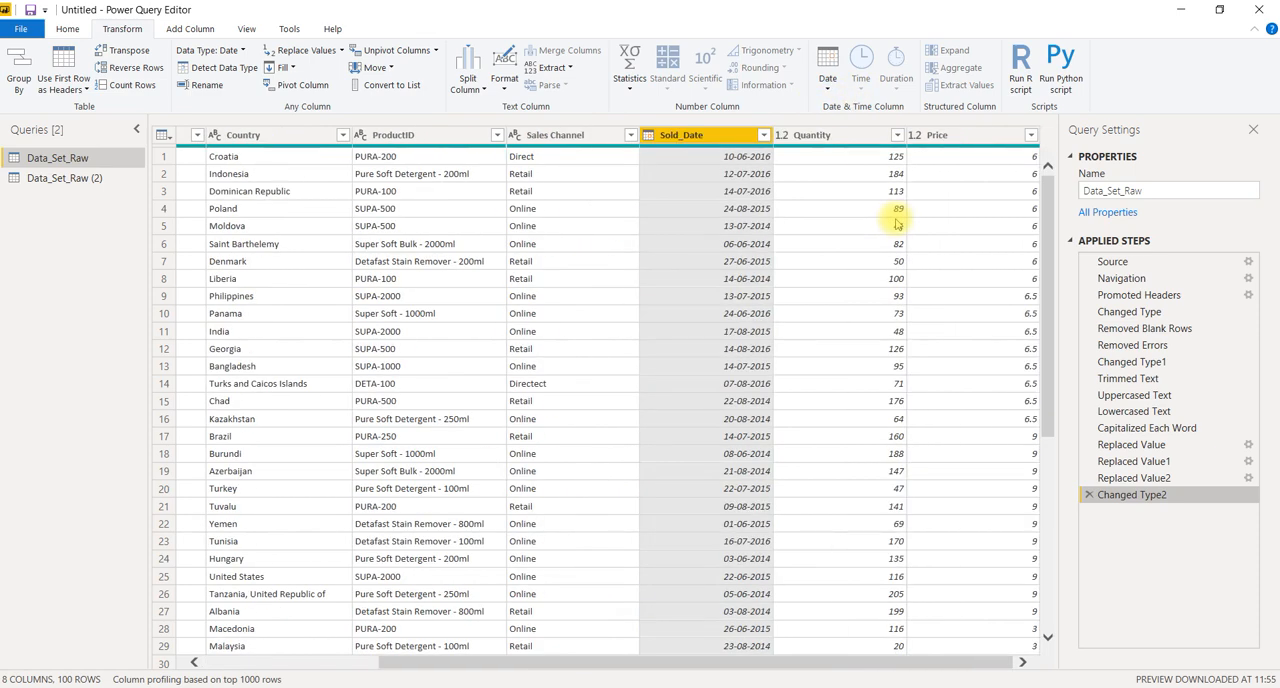
pyautogui.hscroll(-3, 897, 223)
pyautogui.hscroll(3, 896, 224)
pyautogui.click(940, 135)
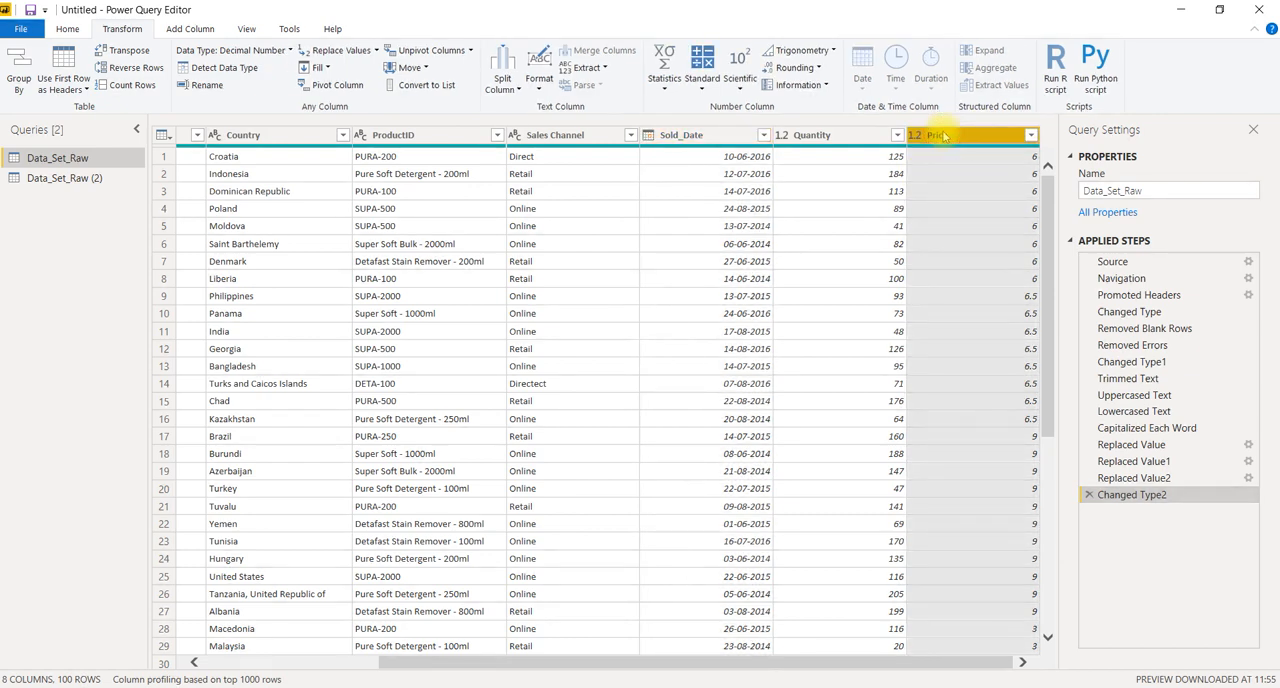
pyautogui.click(260, 53)
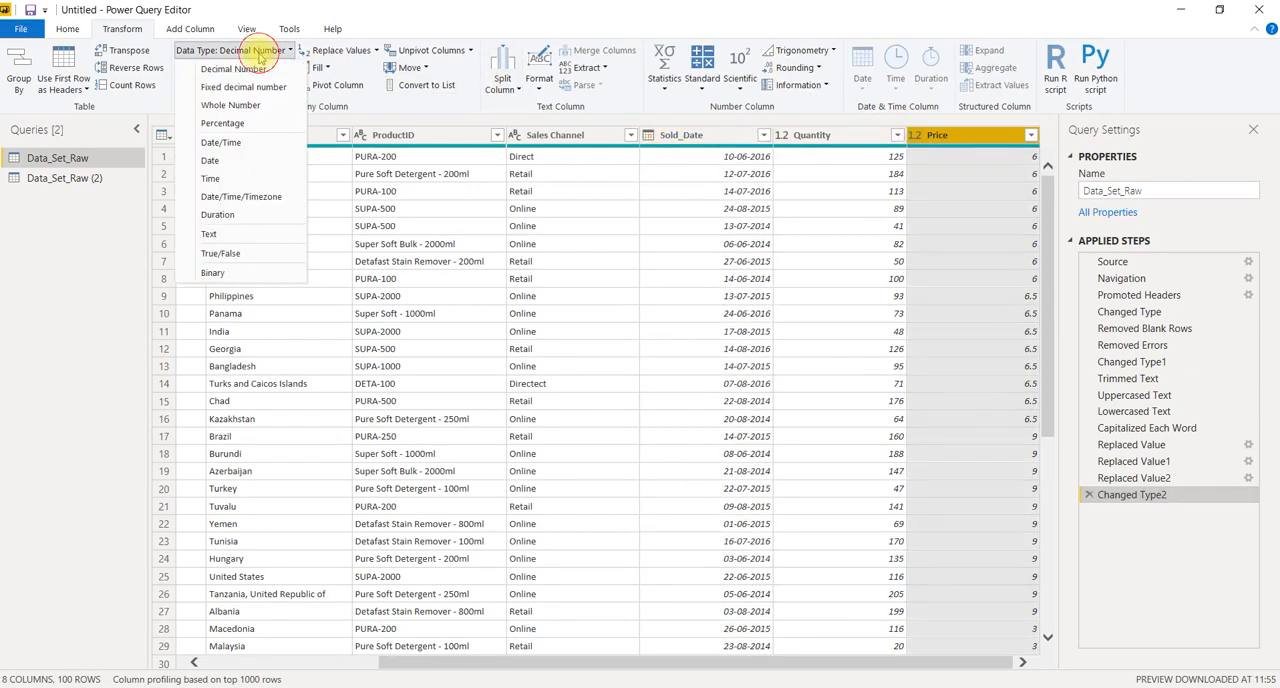
pyautogui.click(254, 70)
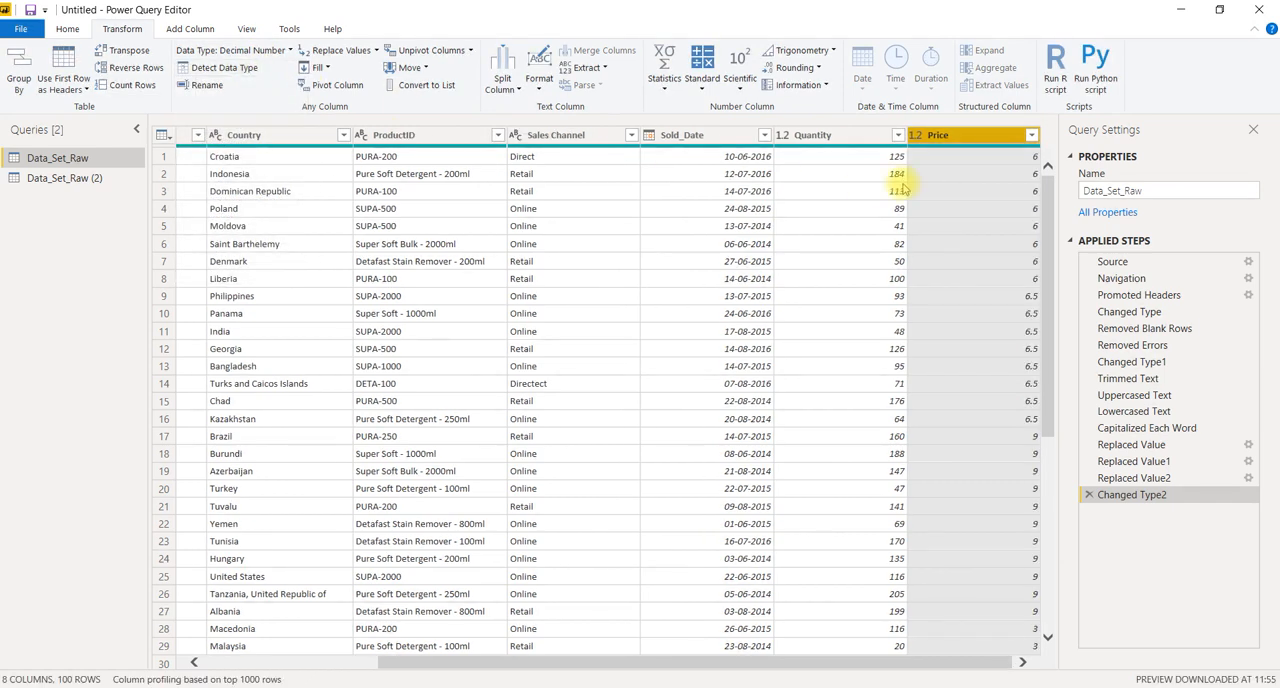
# Change the data type of the Quantity column to Whole Number
pyautogui.click(838, 134)
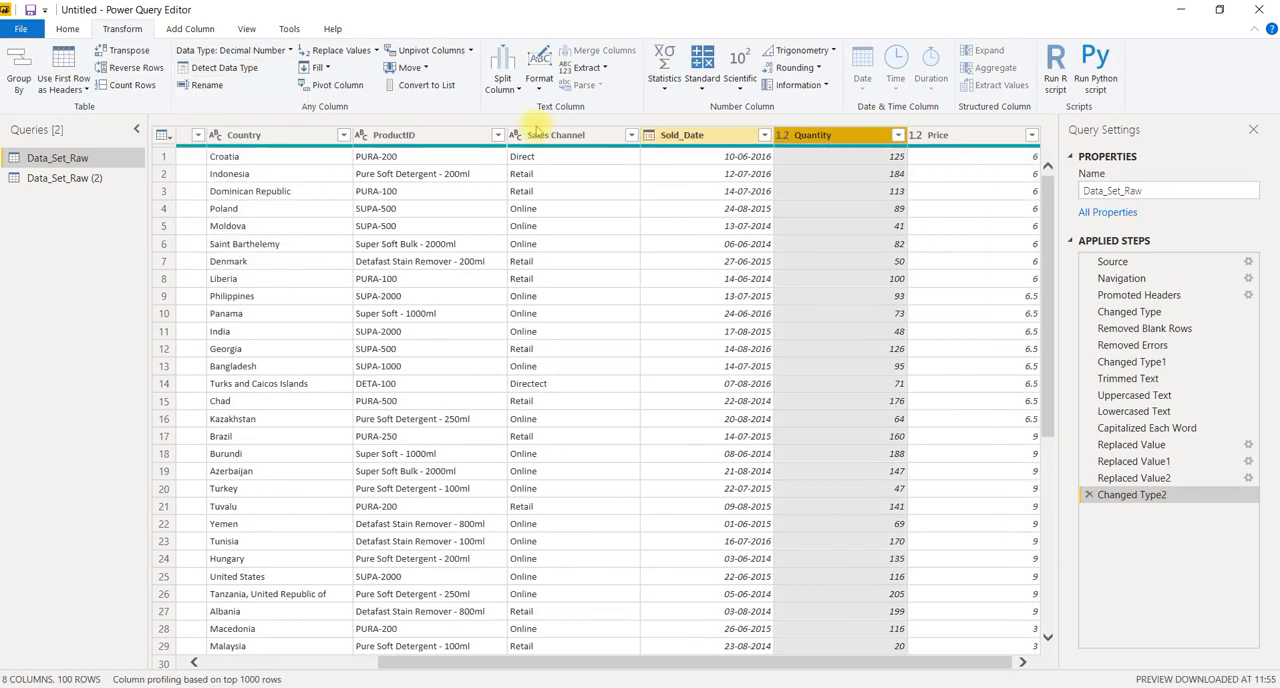
pyautogui.click(259, 60)
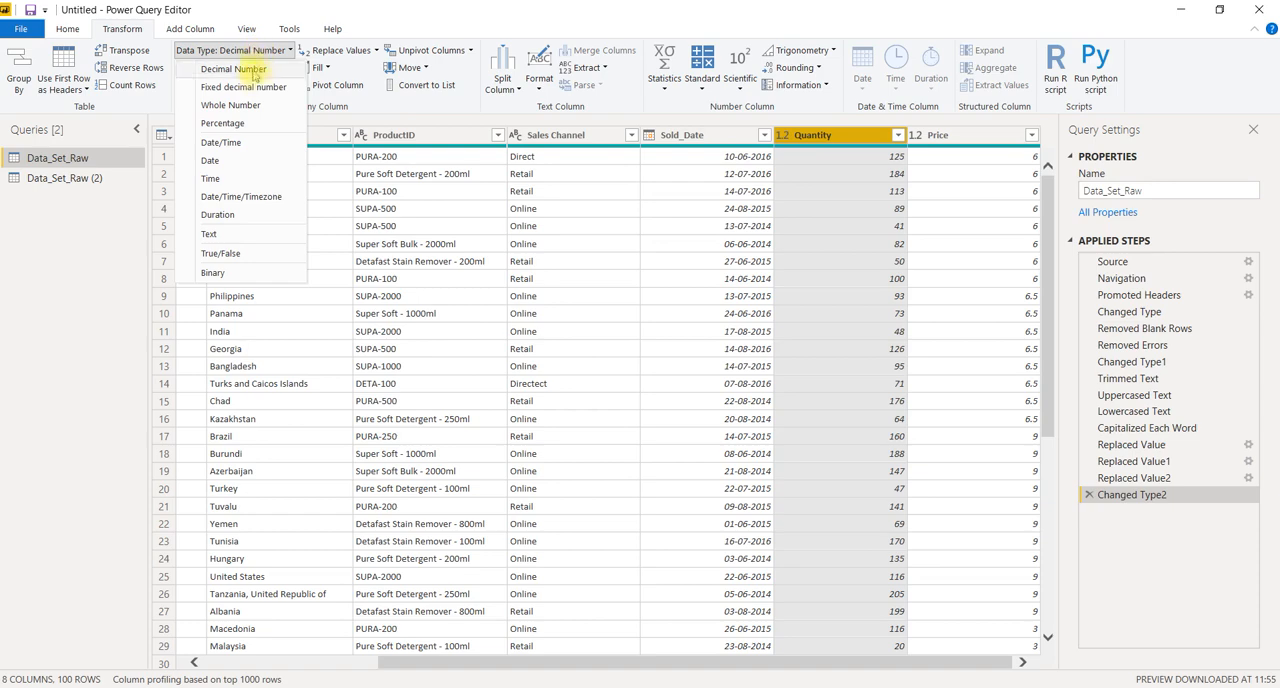
pyautogui.click(245, 105)
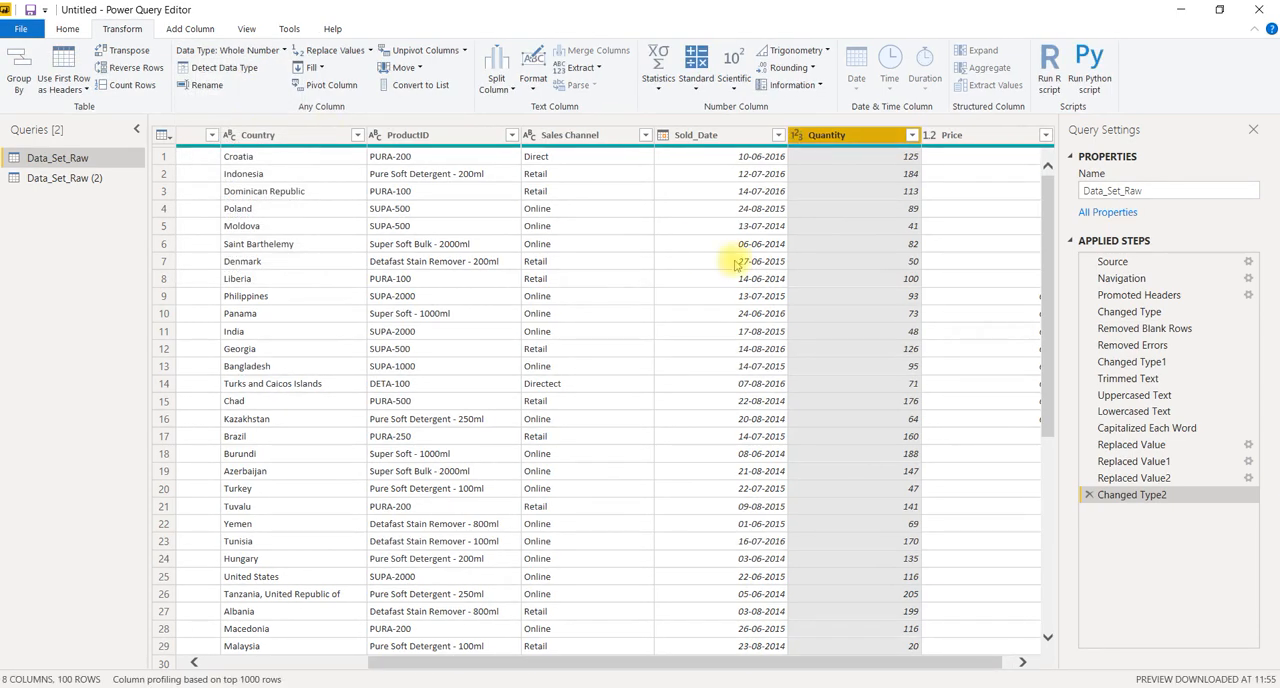
# Check the data types of the Sales Channel, ProductID, Country, Distributor and Distributor_ID columns
pyautogui.hscroll(-5, 735, 263)
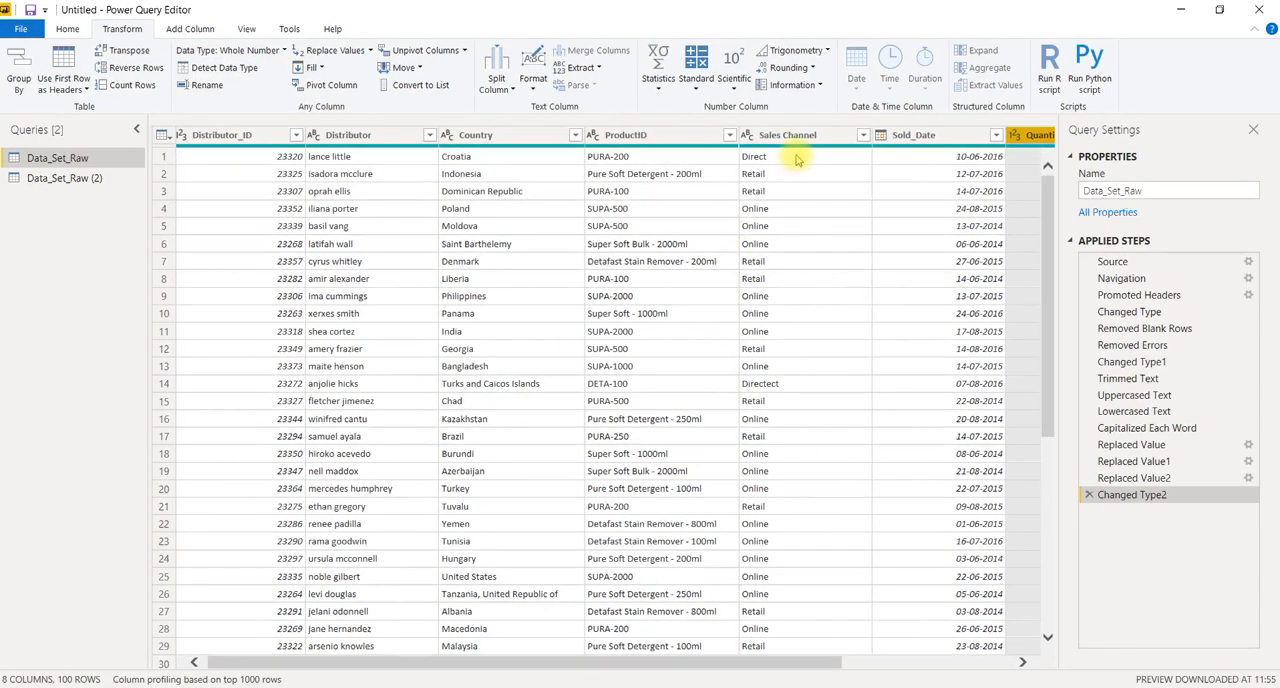
pyautogui.click(782, 140)
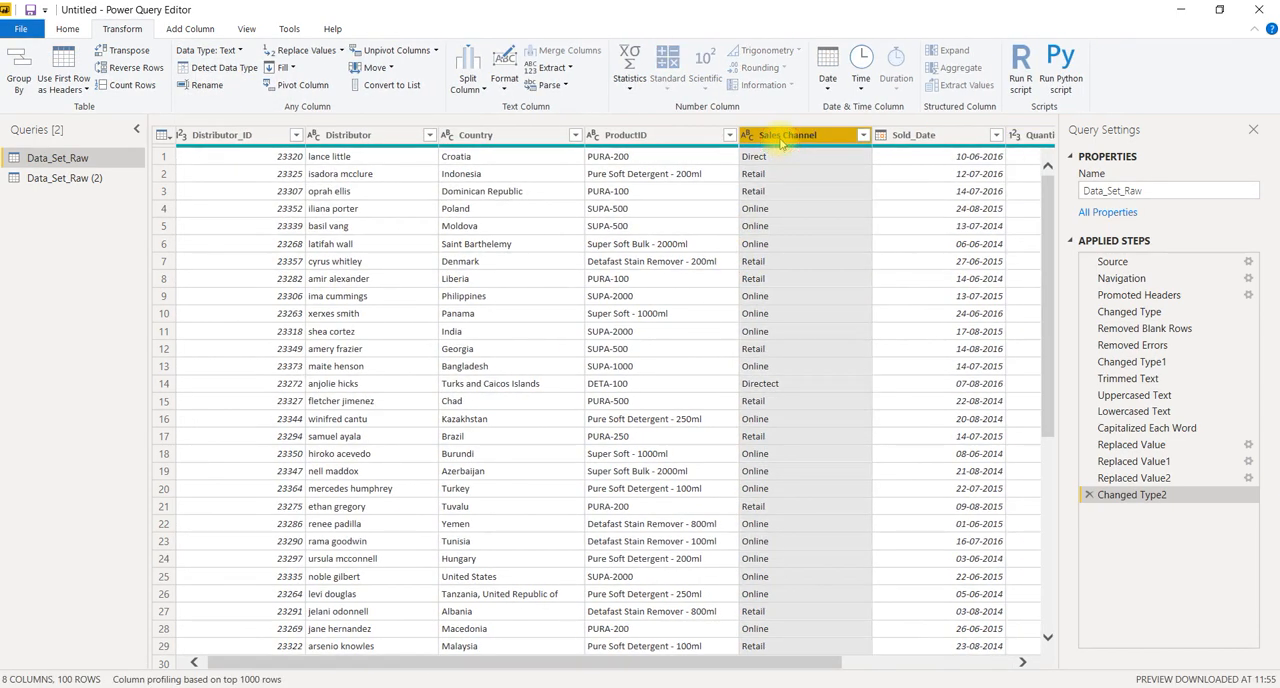
pyautogui.click(628, 143)
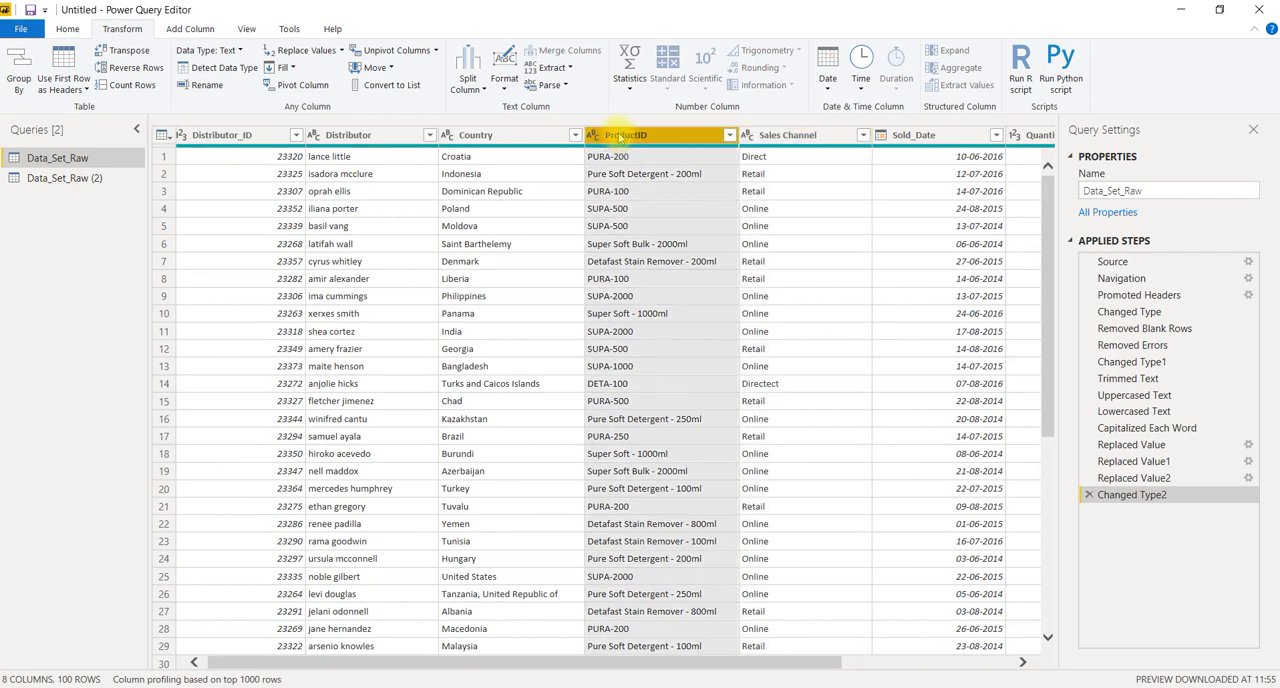
pyautogui.click(478, 143)
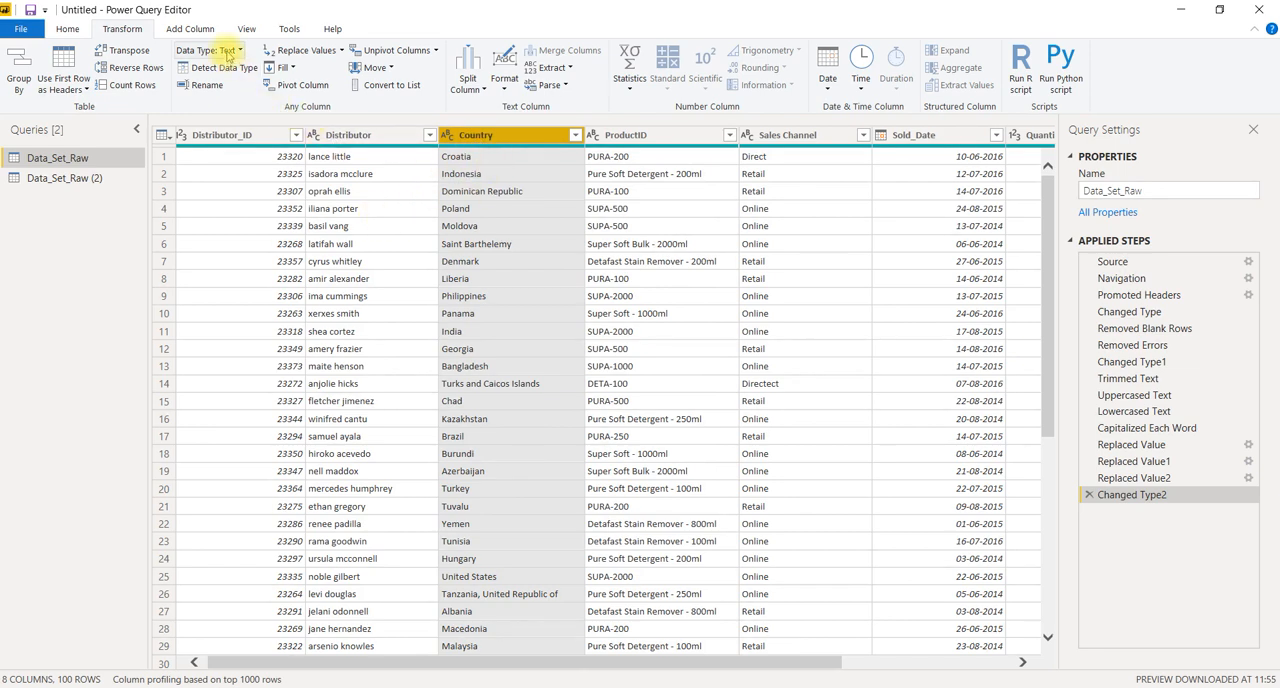
pyautogui.click(226, 51)
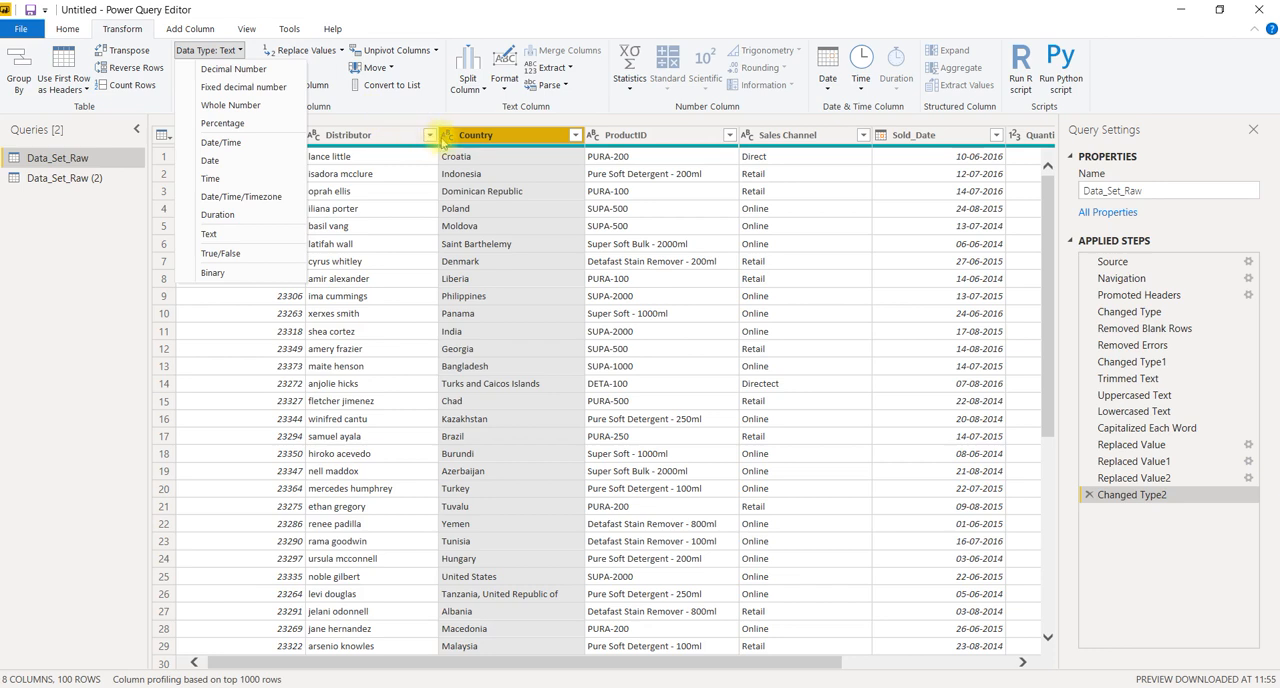
pyautogui.click(385, 140)
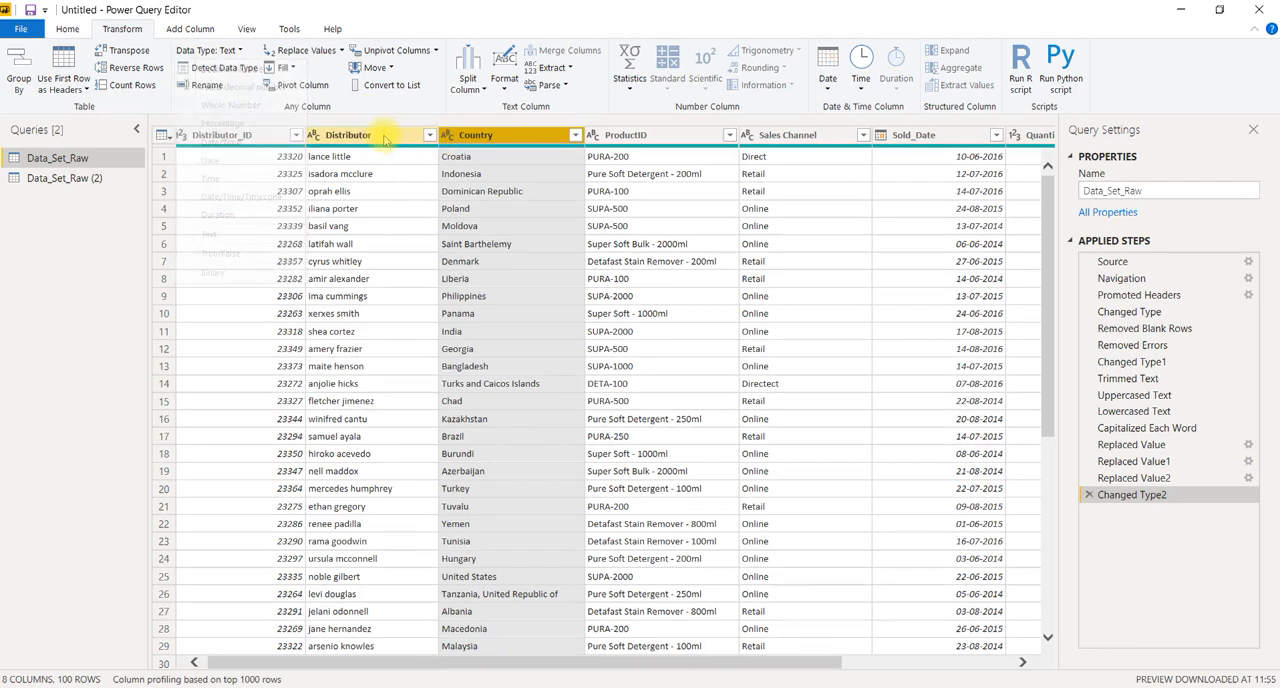
pyautogui.click(355, 140)
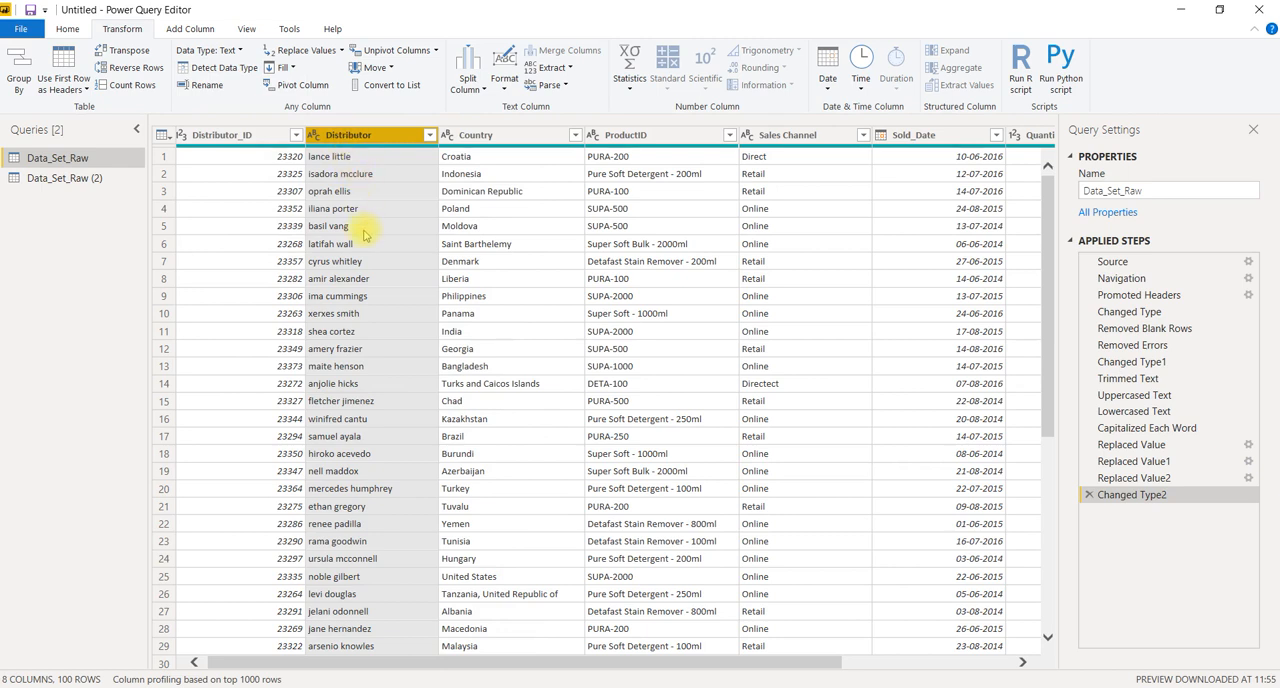
pyautogui.click(220, 136)
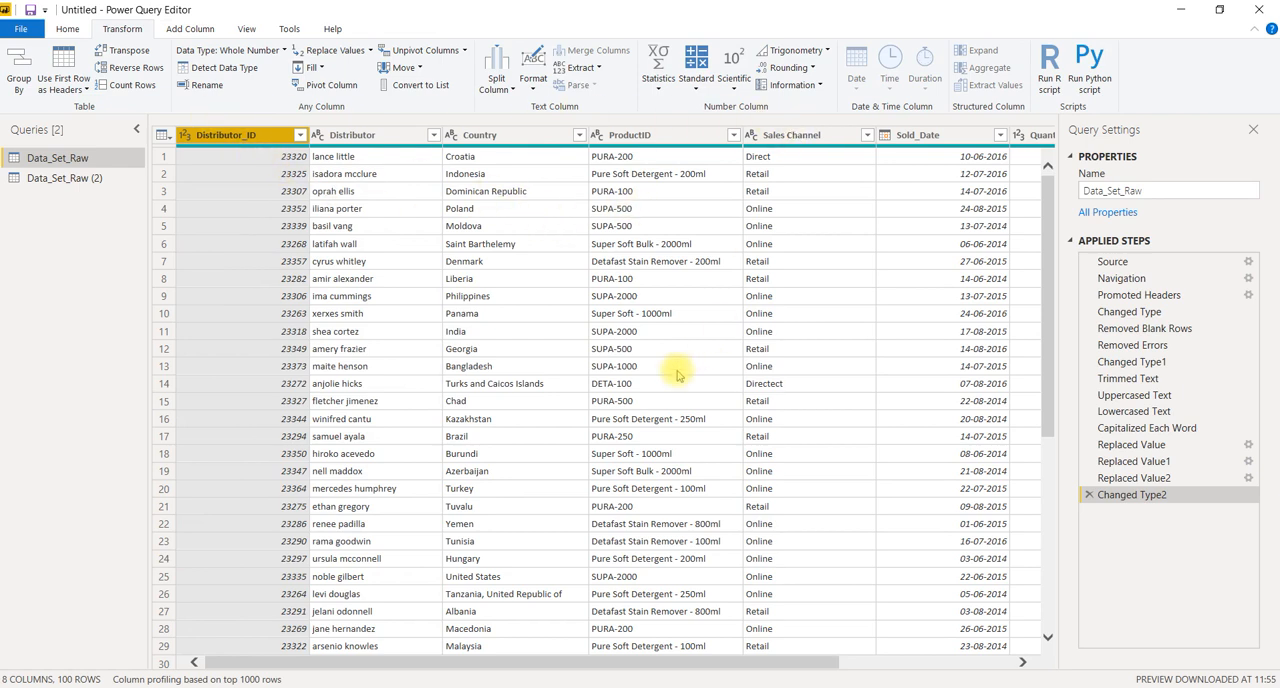
pyautogui.scroll(-5, 604, 289)
pyautogui.scroll(5, 604, 289)
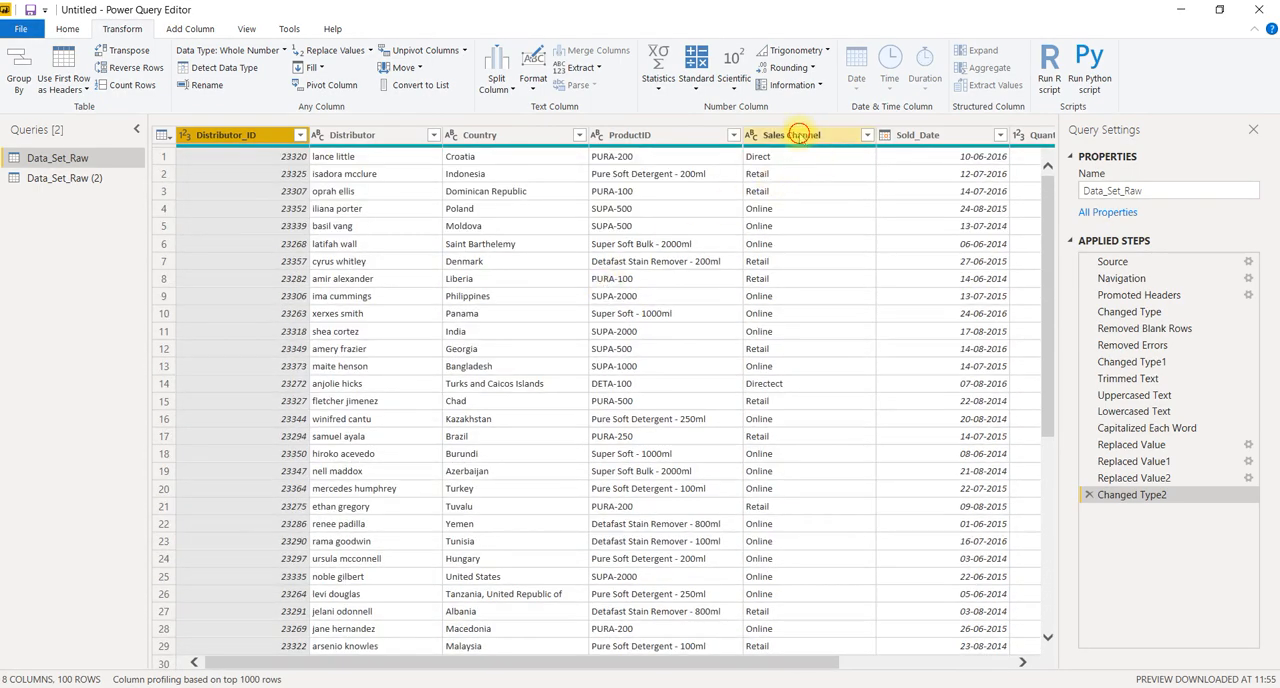
# Examine the Sales Channel values through all rows for inconsistent spellings, and inspect the entry in row 14
pyautogui.click(801, 137)
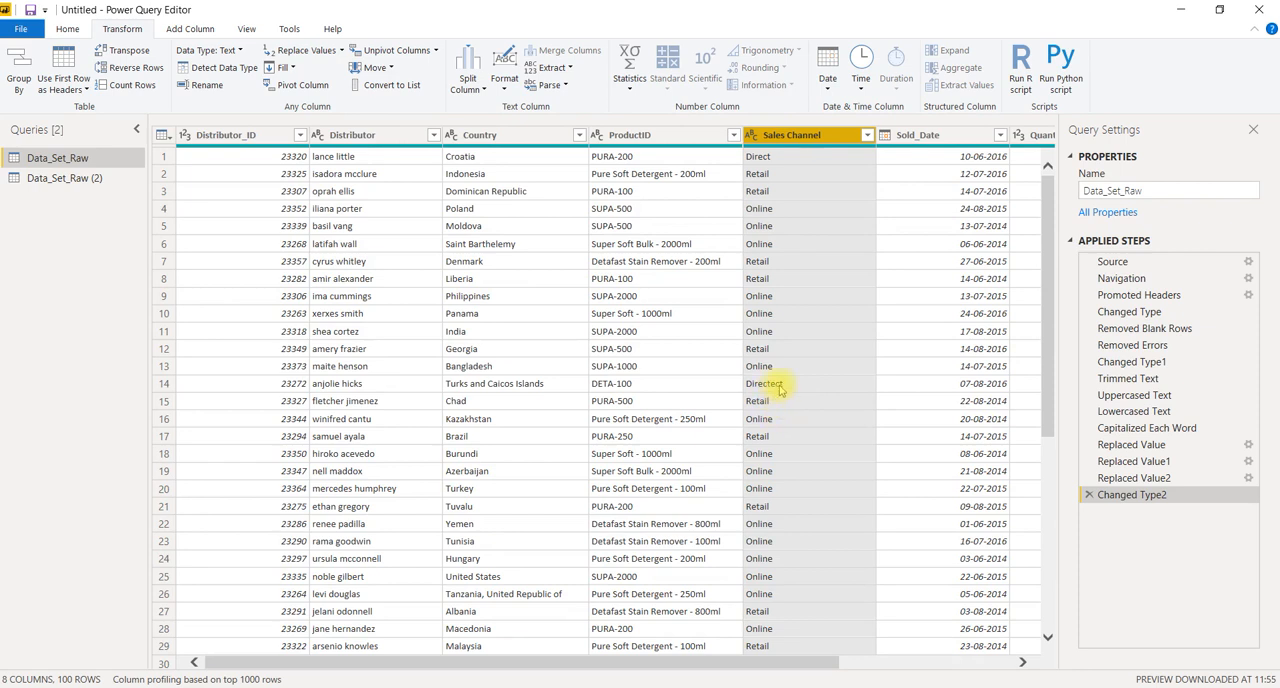
pyautogui.scroll(-15, 780, 390)
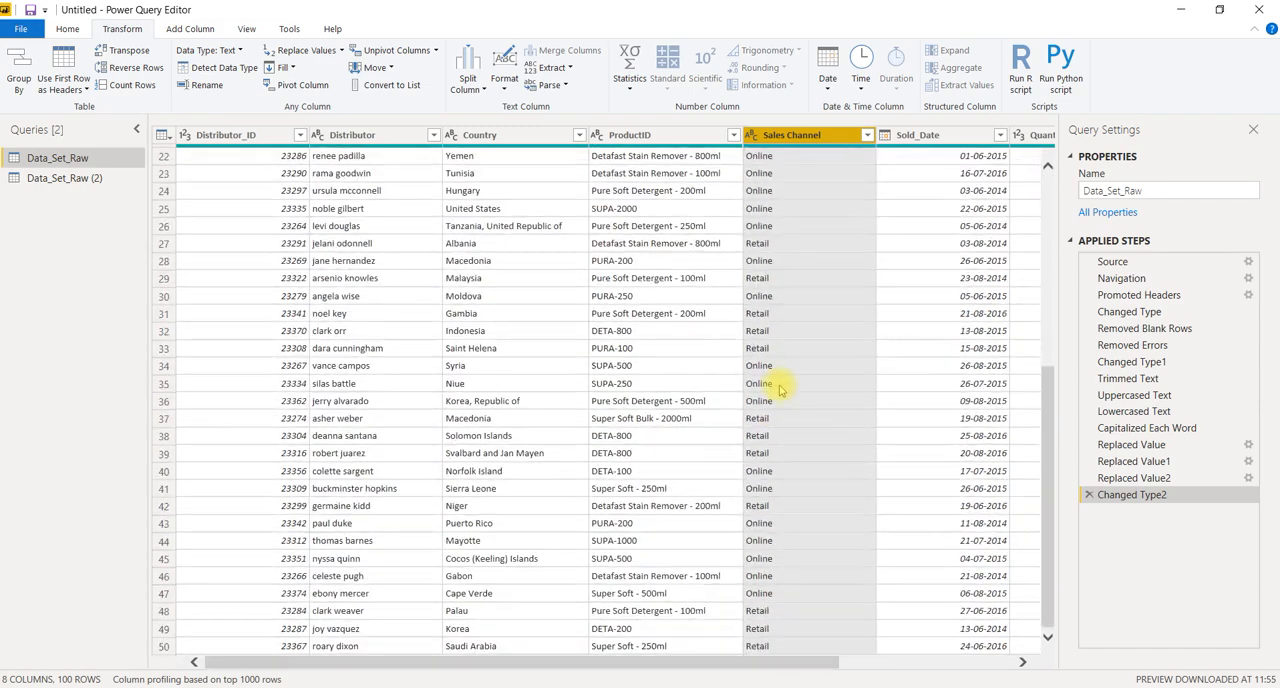
pyautogui.scroll(-6, 780, 390)
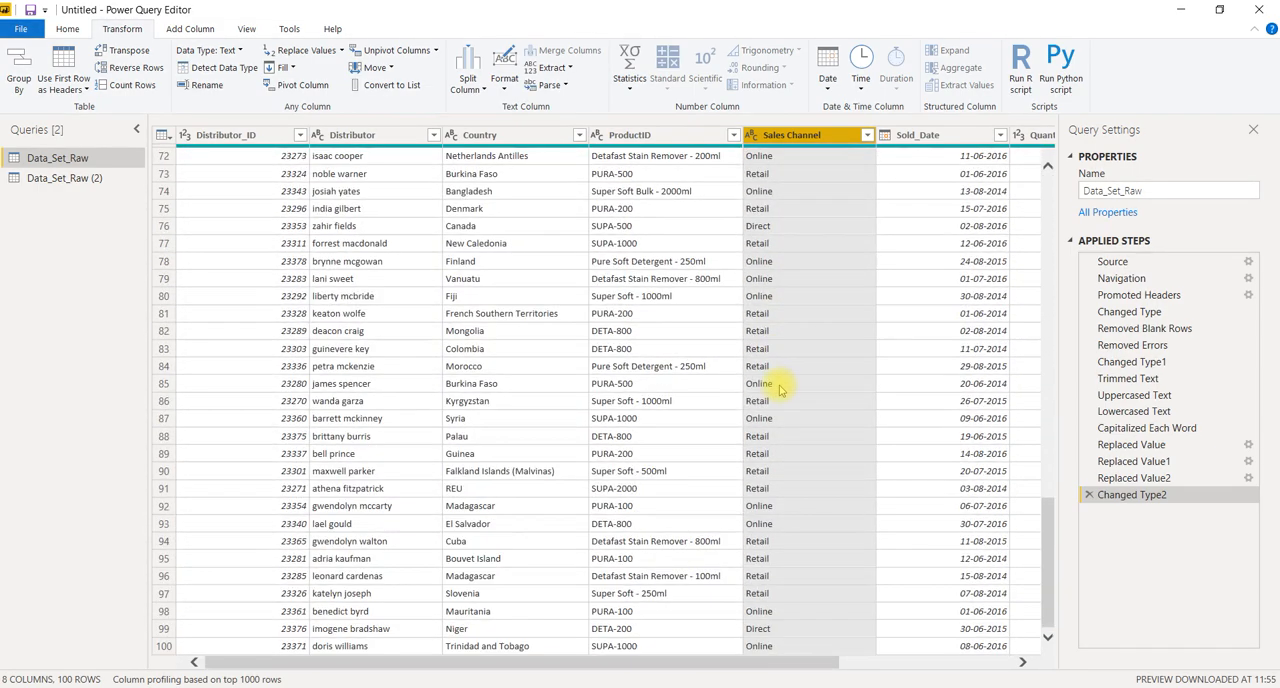
pyautogui.scroll(20, 780, 390)
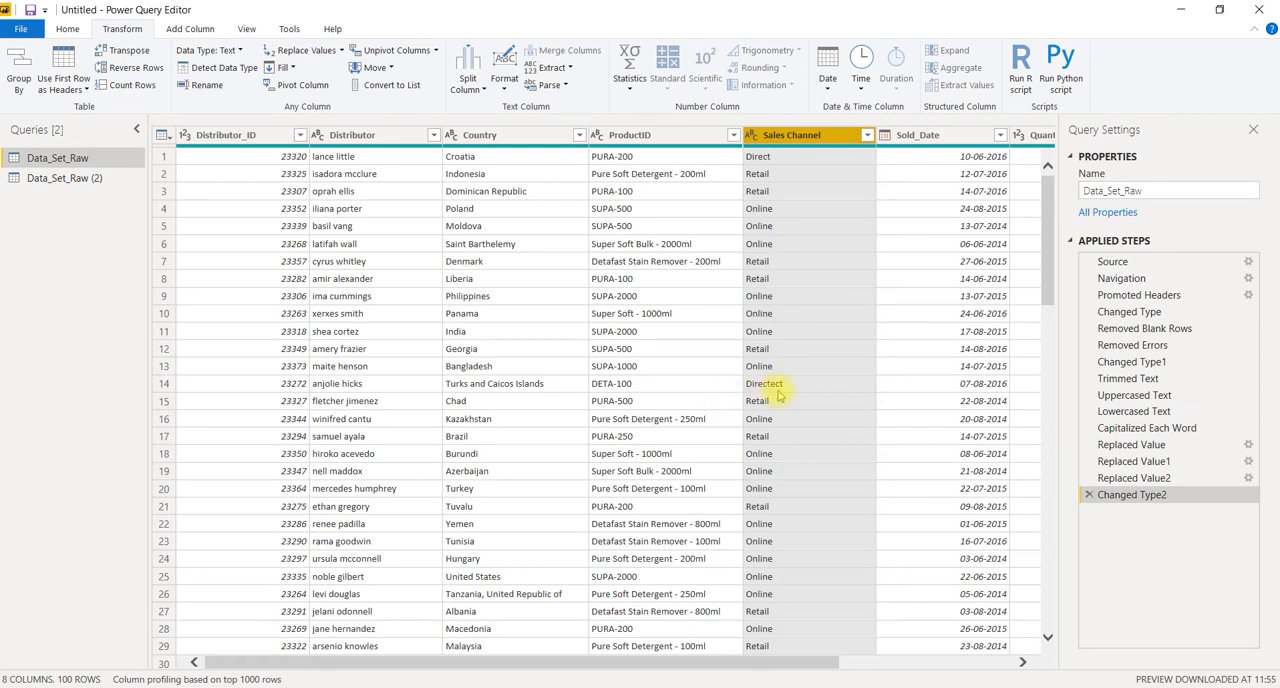
pyautogui.click(808, 386)
pyautogui.click(809, 387)
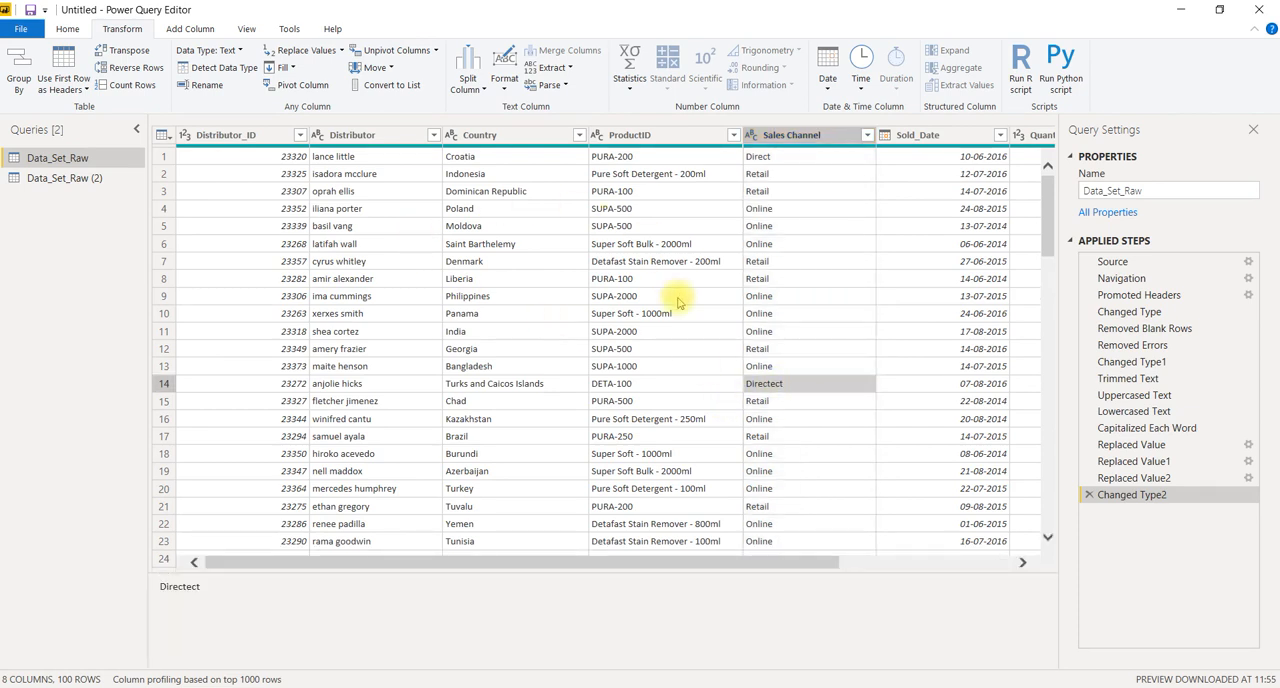
pyautogui.click(564, 70)
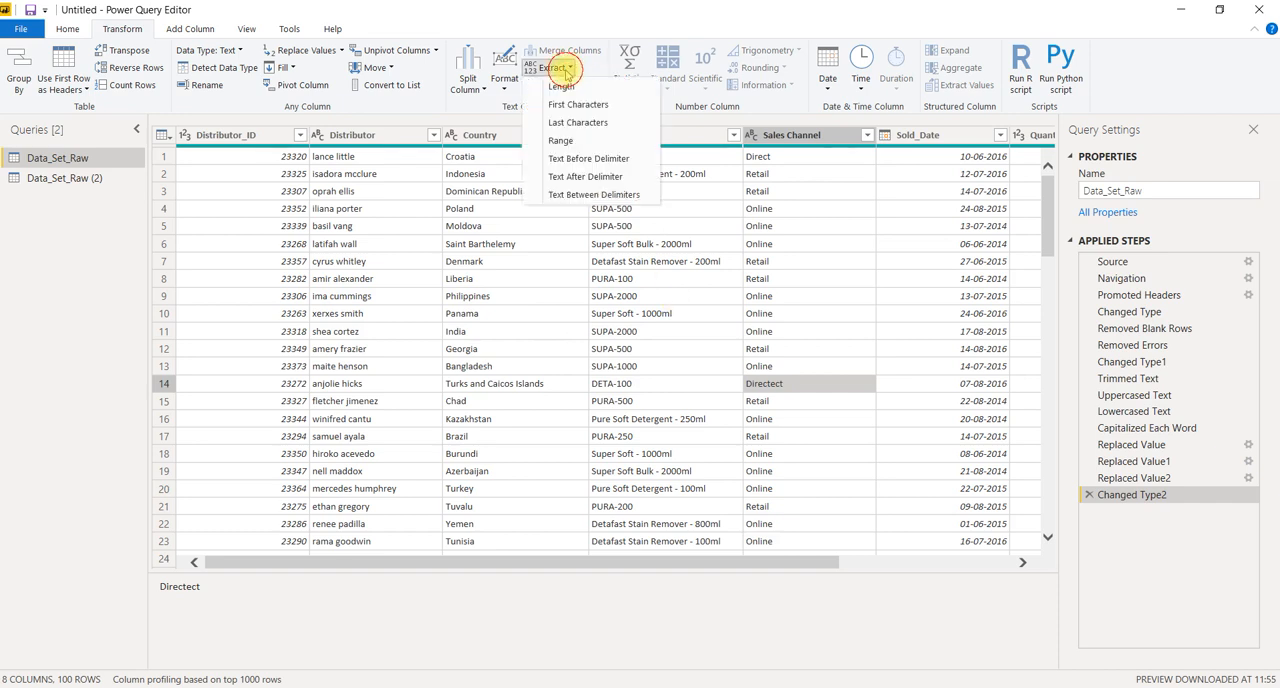
pyautogui.click(845, 298)
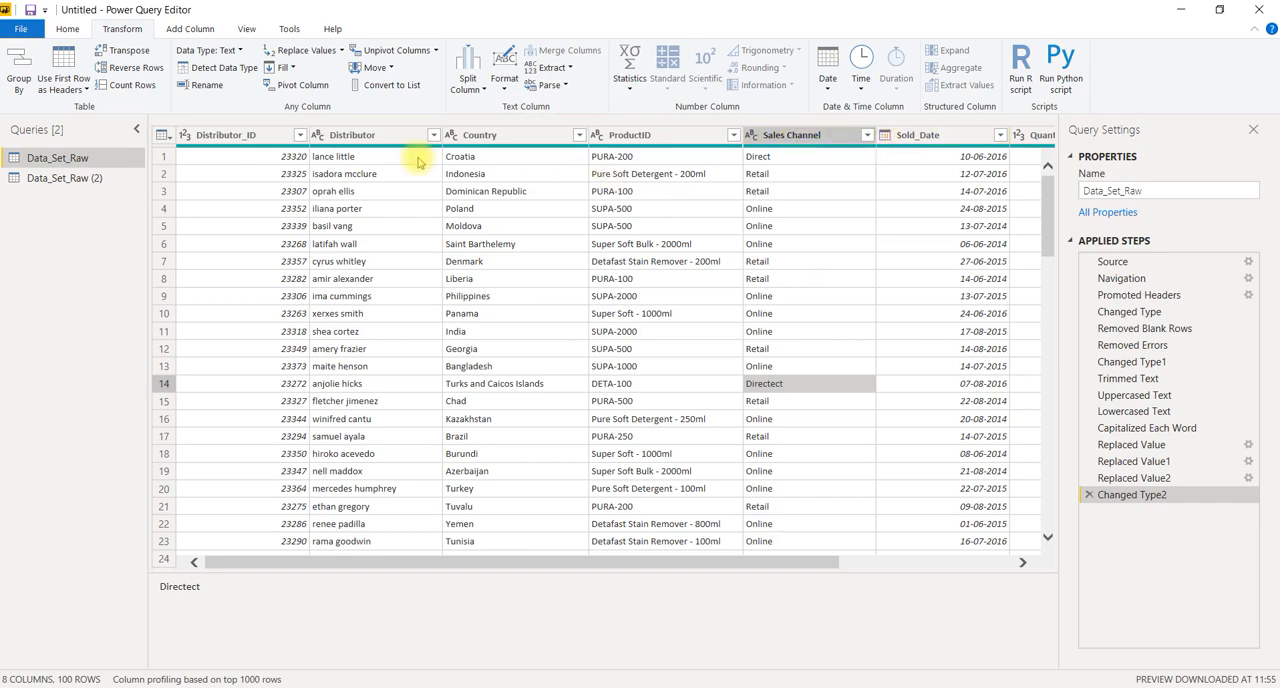
# Try replacing the Country values with their text lengths, and delete the resulting text-length step from the query
pyautogui.click(536, 135)
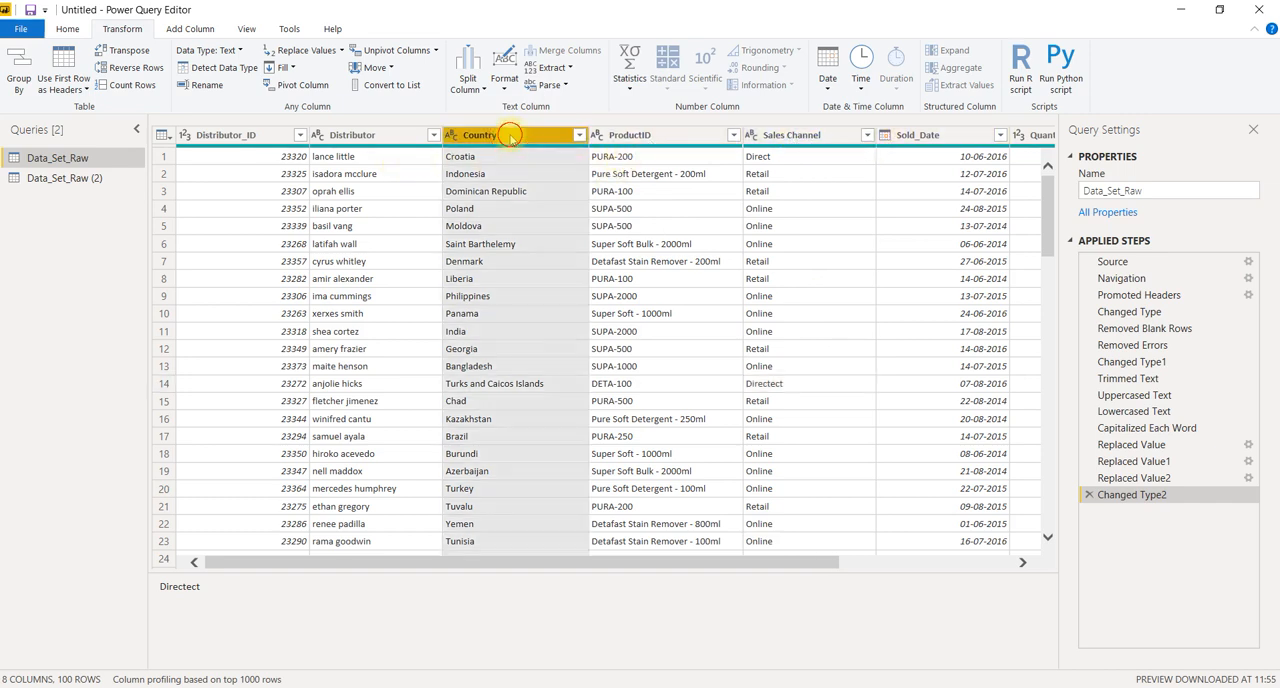
pyautogui.click(560, 68)
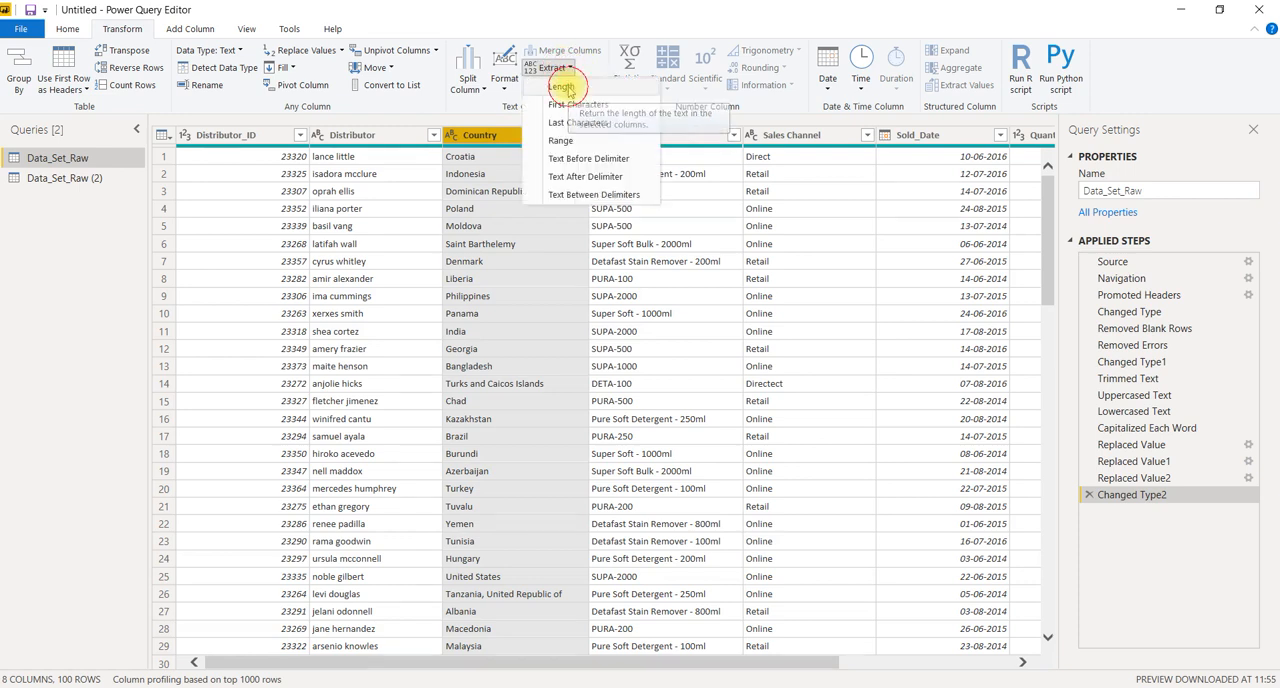
pyautogui.click(563, 88)
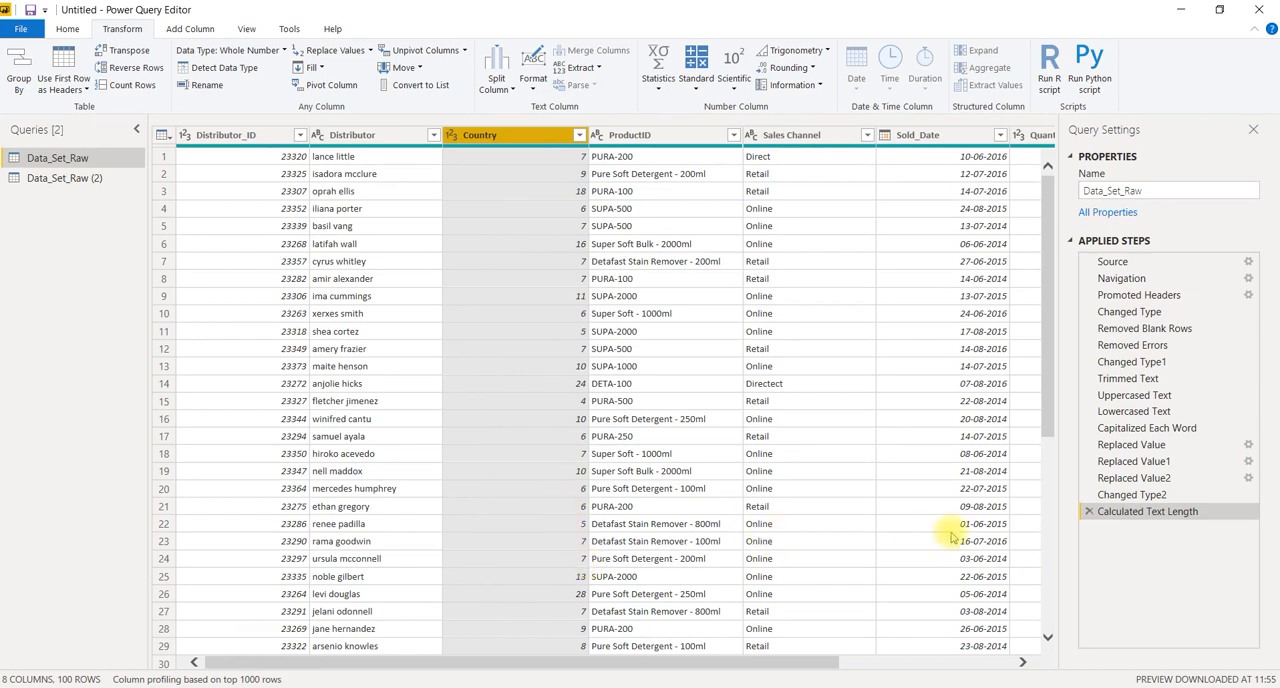
pyautogui.click(1089, 511)
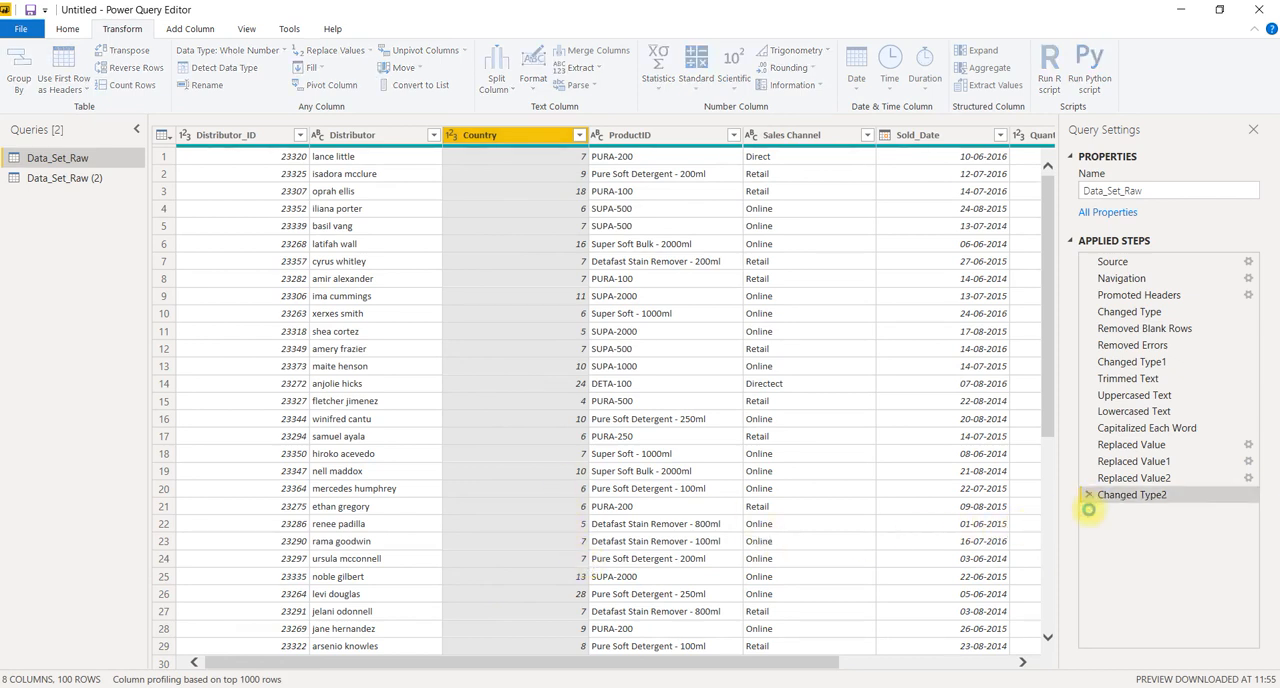
# Try extracting the first 3 characters of the Country values, and delete that extraction step from the query
pyautogui.click(570, 68)
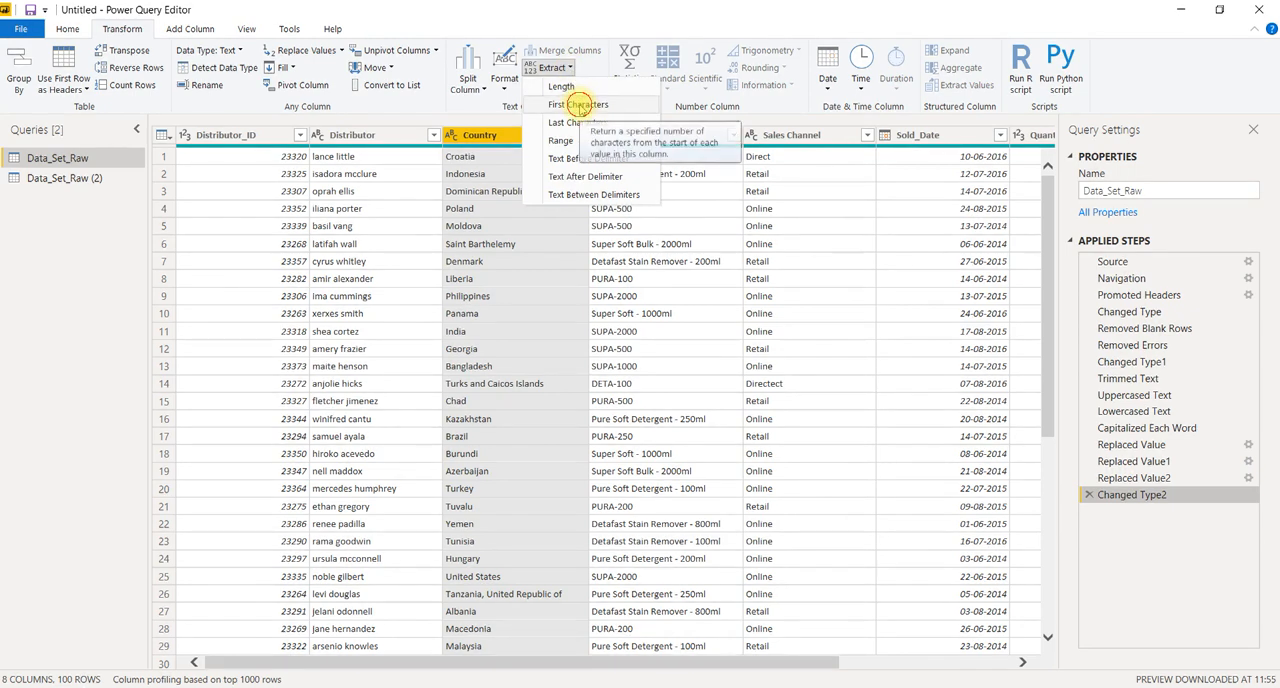
pyautogui.click(579, 105)
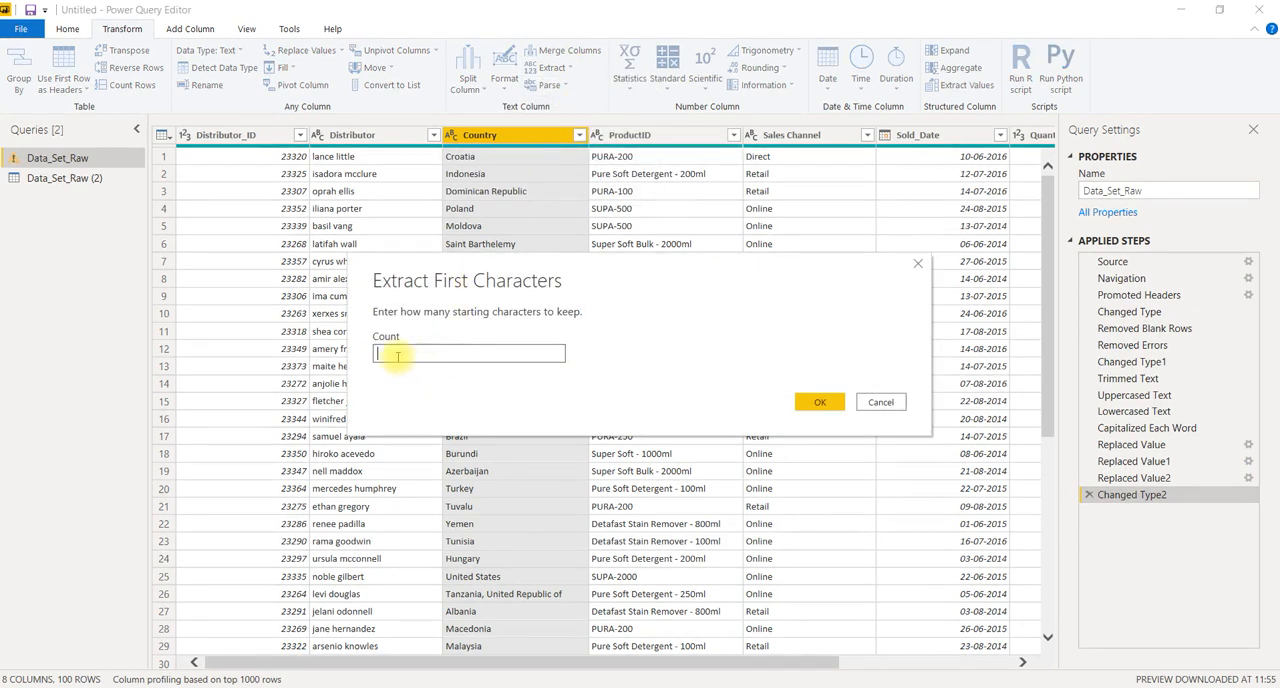
pyautogui.click(397, 356)
pyautogui.click(821, 401)
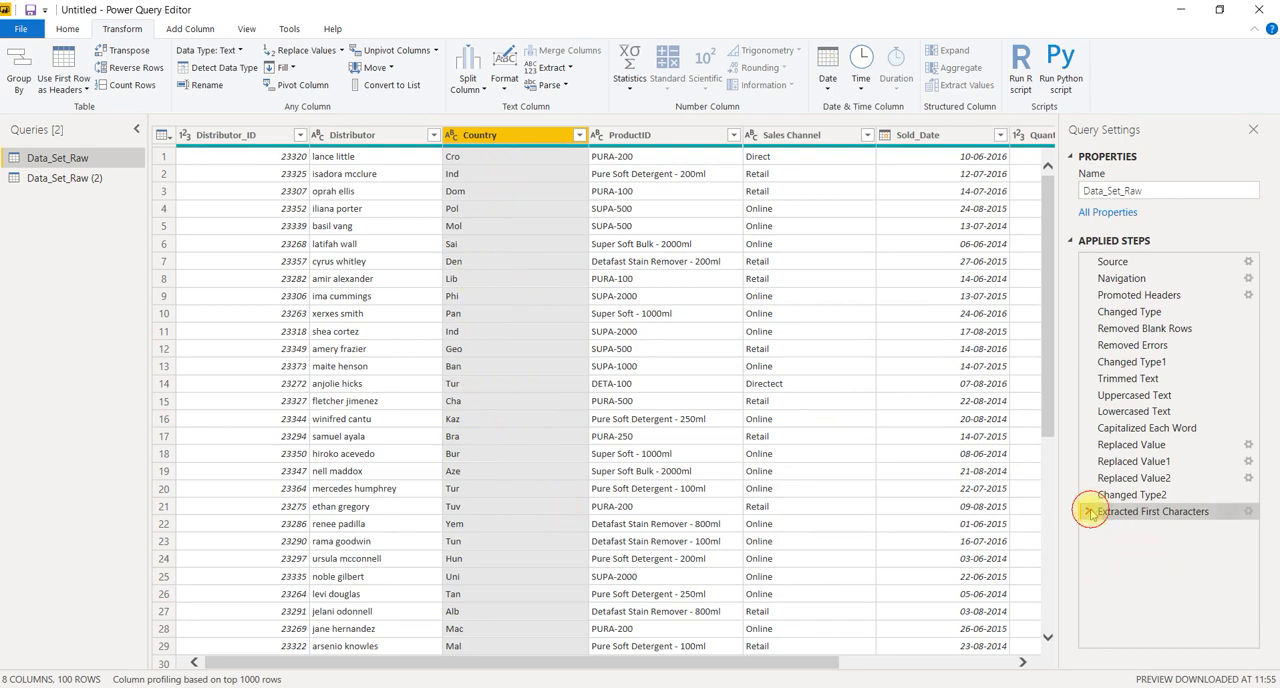
pyautogui.click(1089, 511)
# Try extracting a text range from the Country values with starting index 3 and 6 characters, and delete that extraction step
pyautogui.click(566, 68)
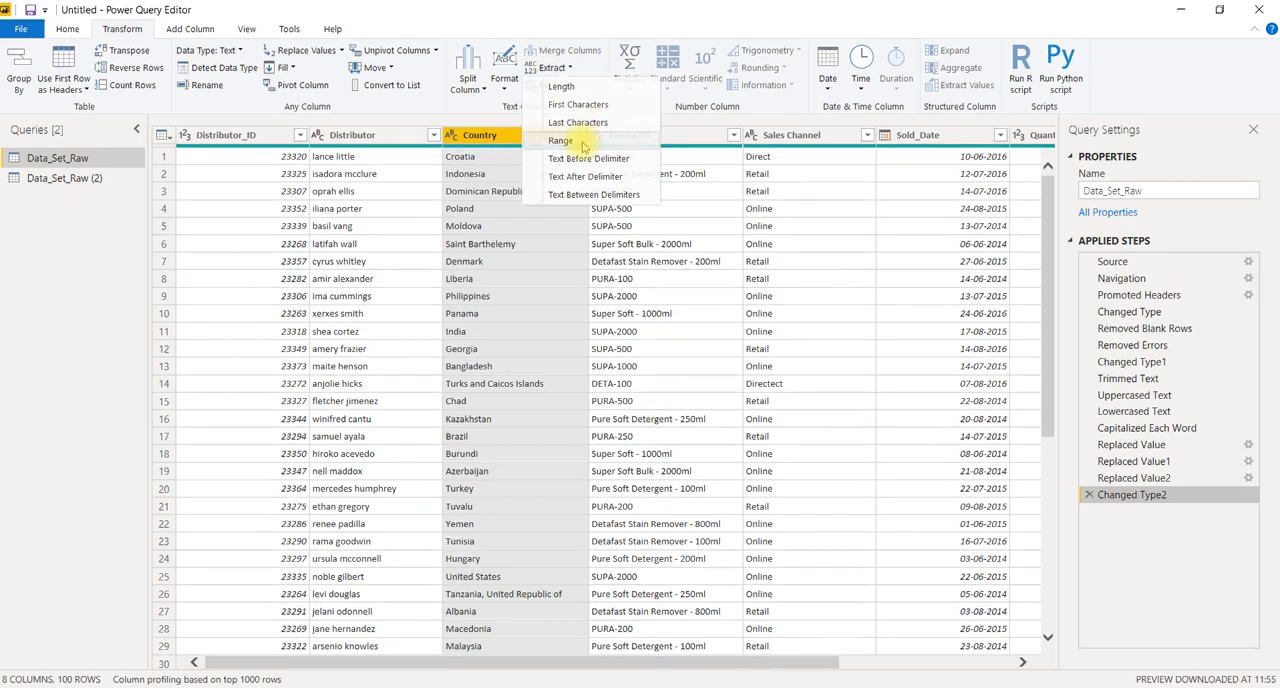
pyautogui.click(561, 141)
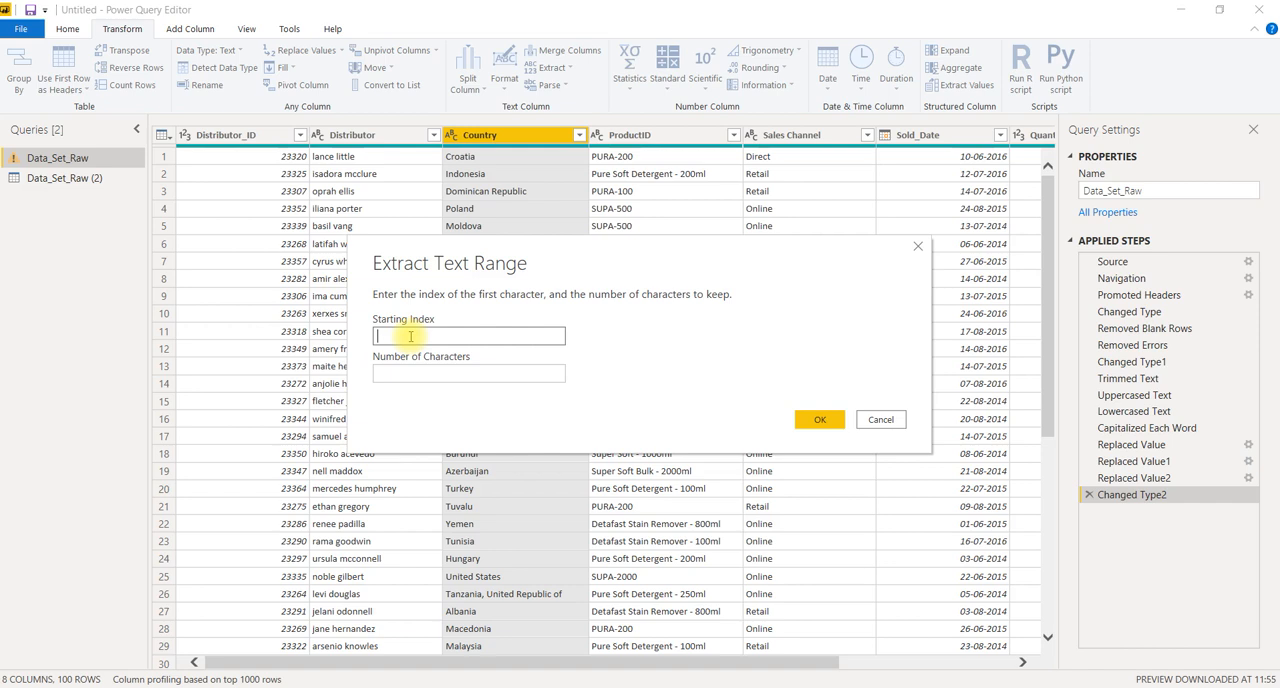
pyautogui.click(400, 371)
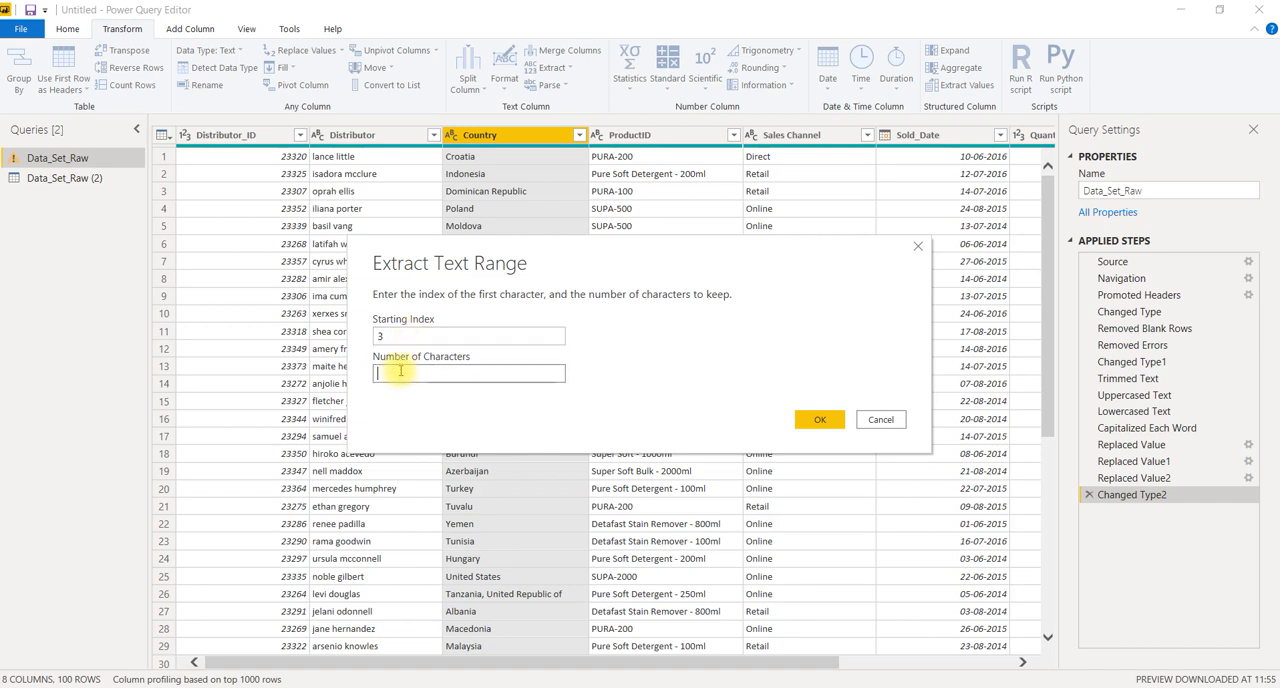
pyautogui.click(817, 418)
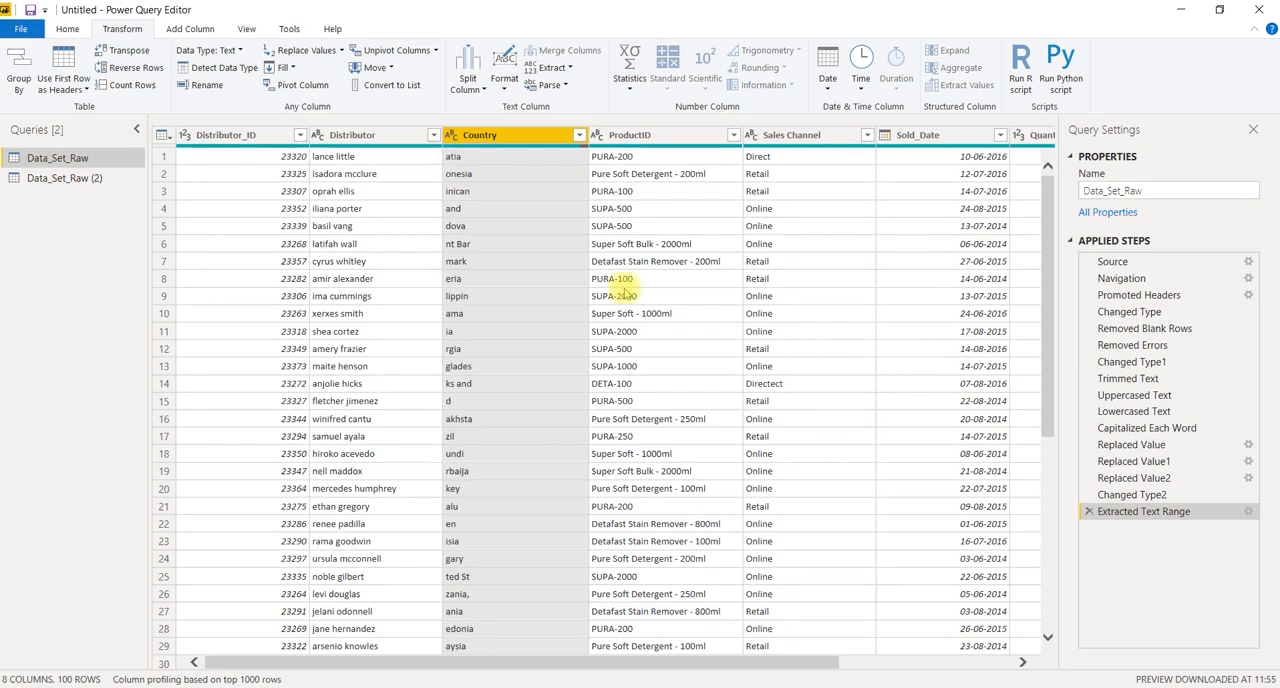
pyautogui.click(1087, 512)
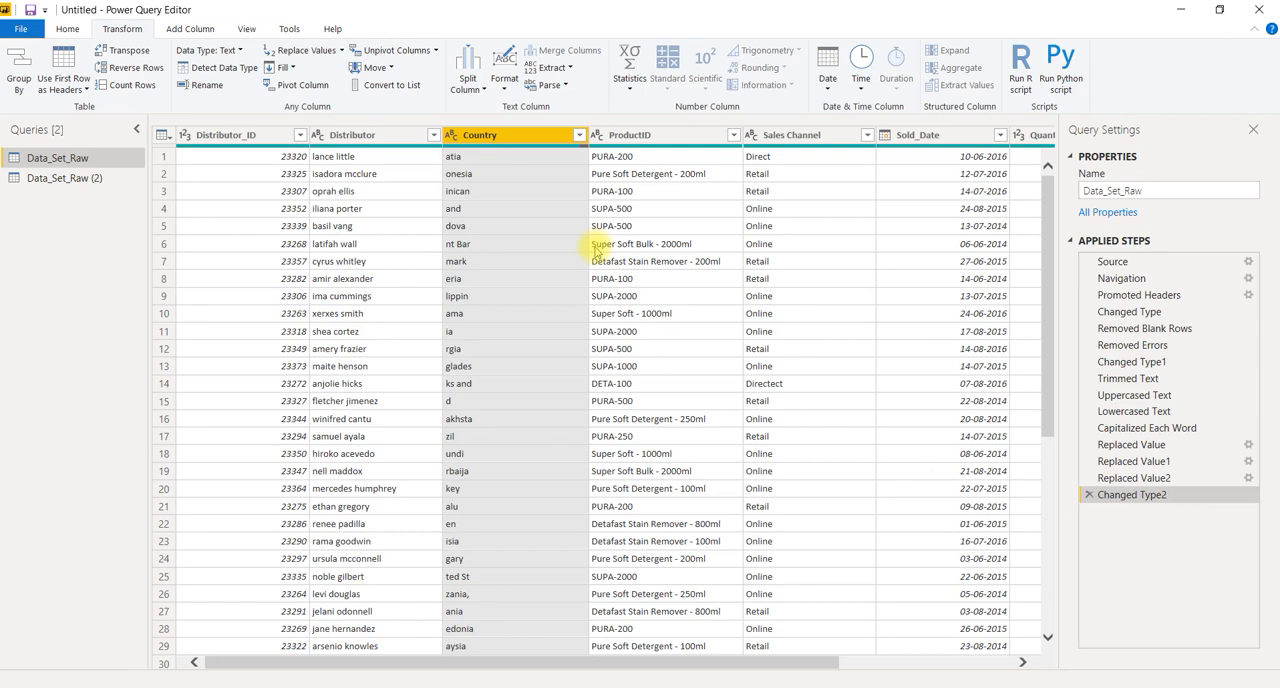
# Try extracting the Country text before a space delimiter, and delete that extraction step from the query
pyautogui.click(555, 68)
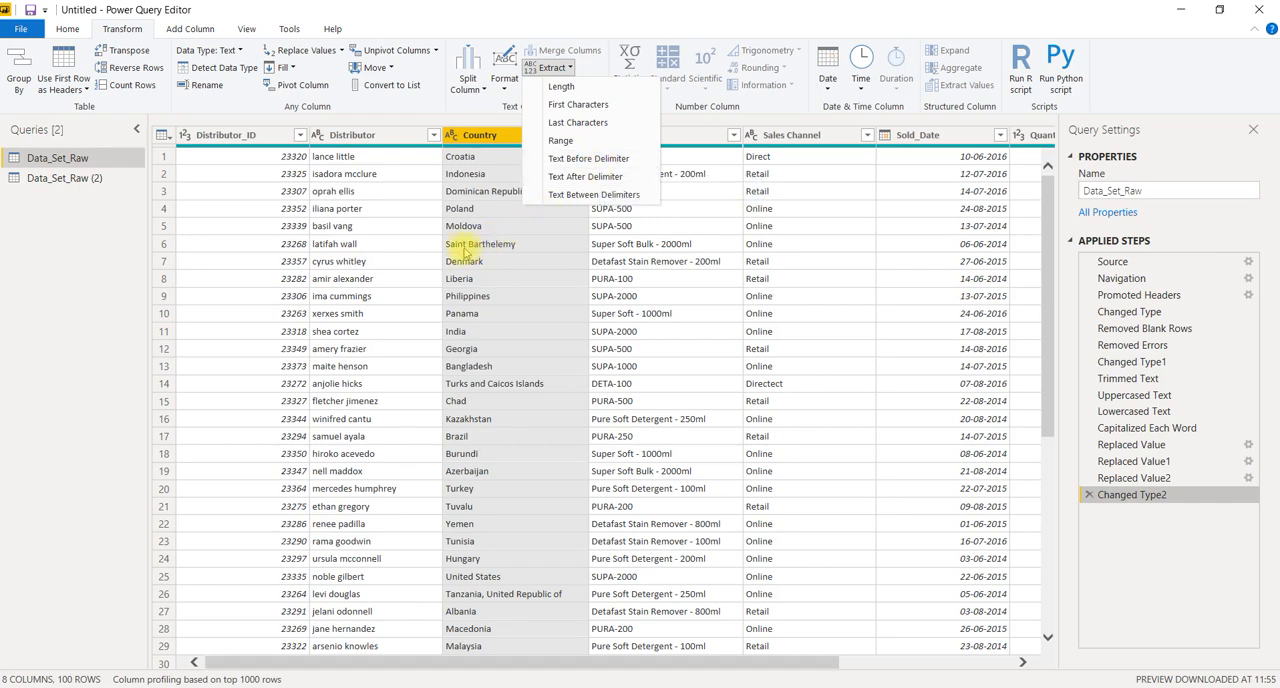
pyautogui.click(600, 160)
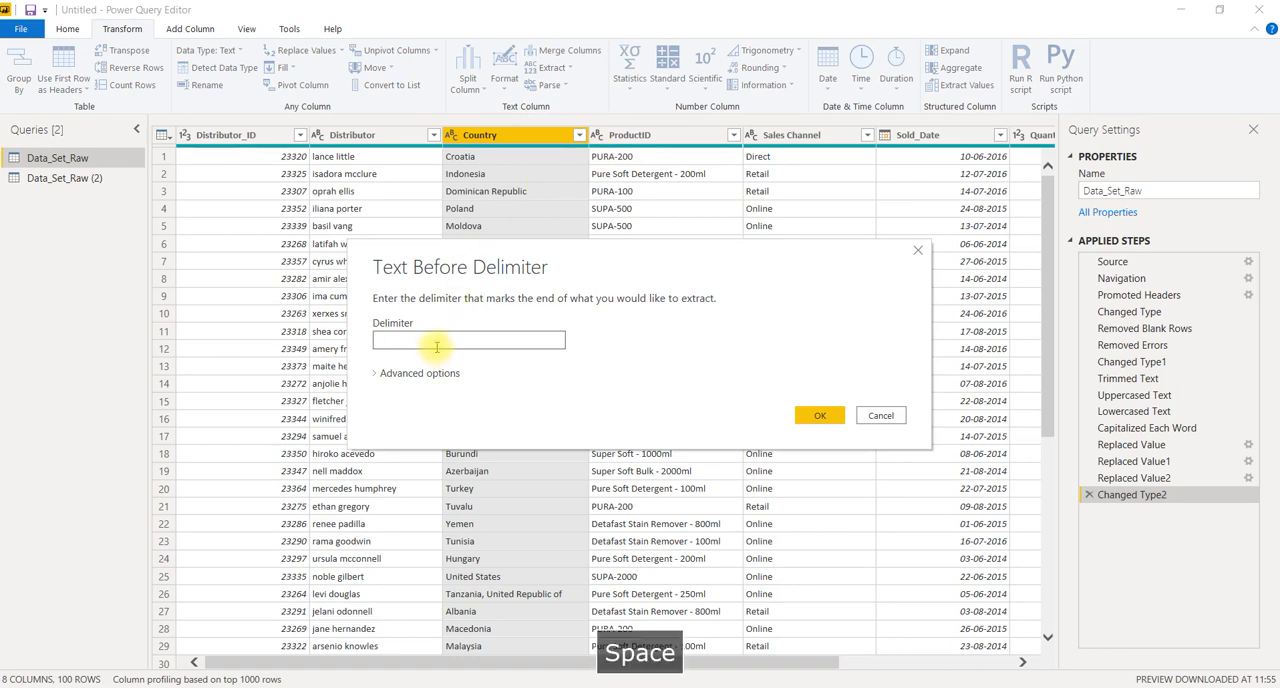
pyautogui.click(818, 416)
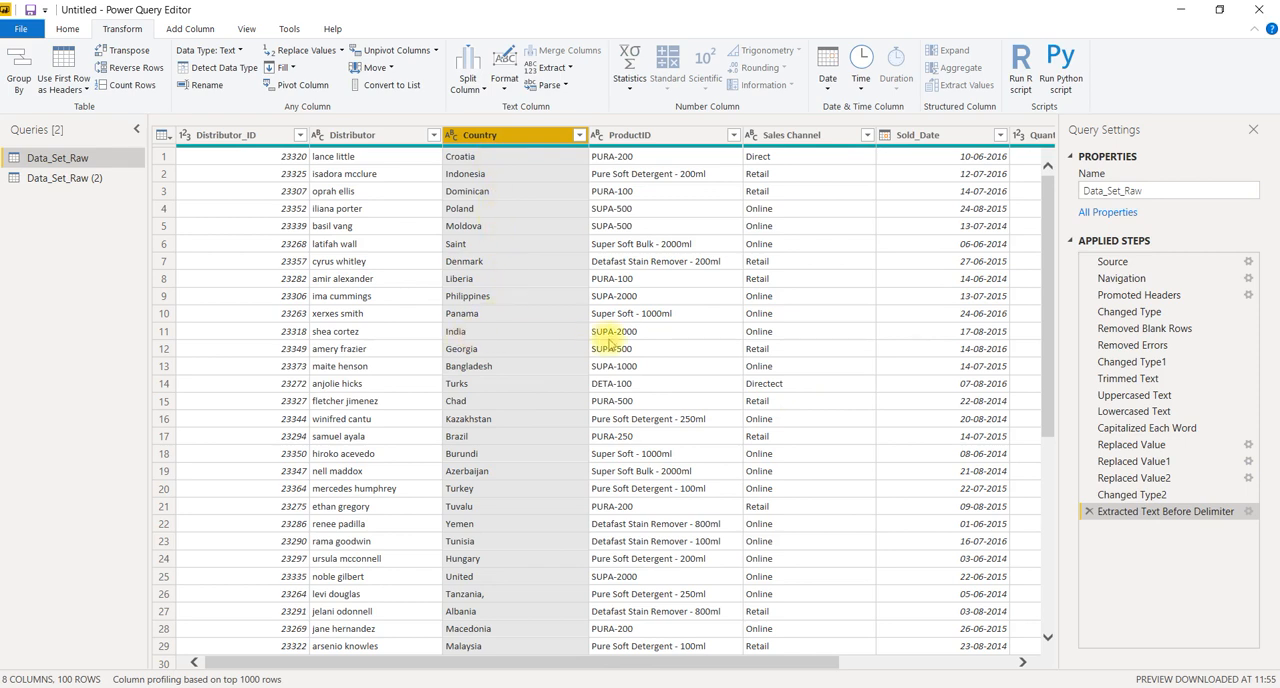
pyautogui.click(1089, 511)
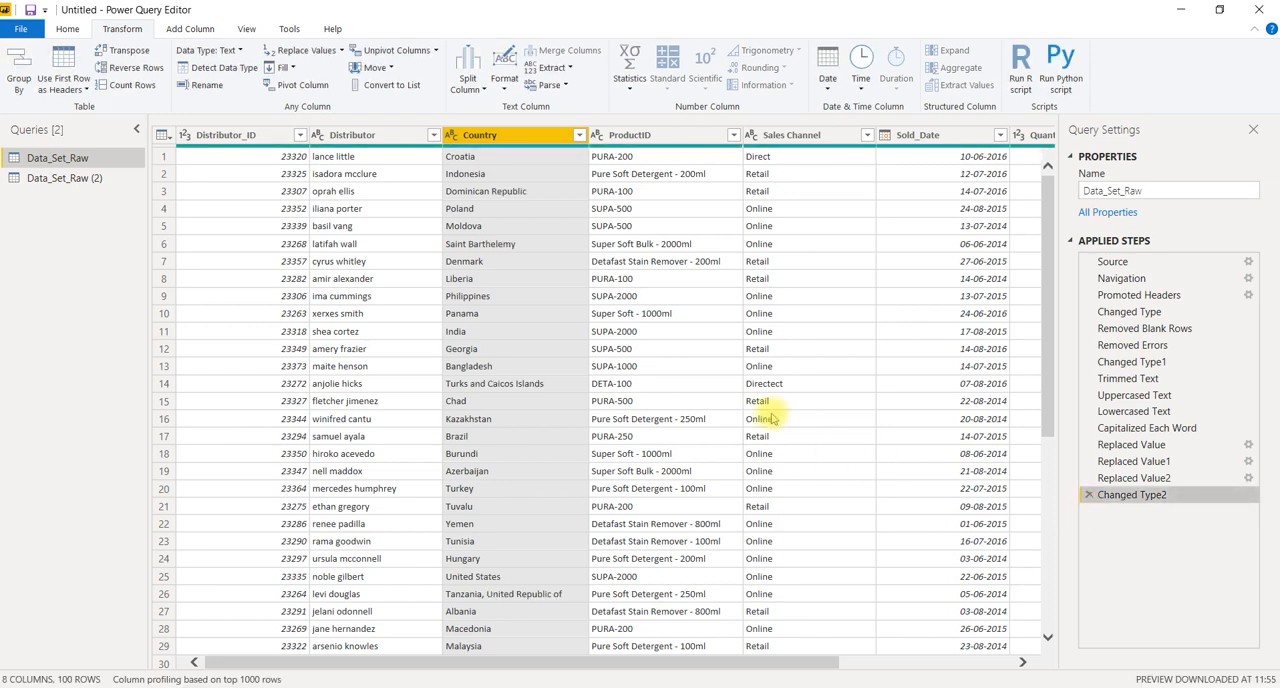